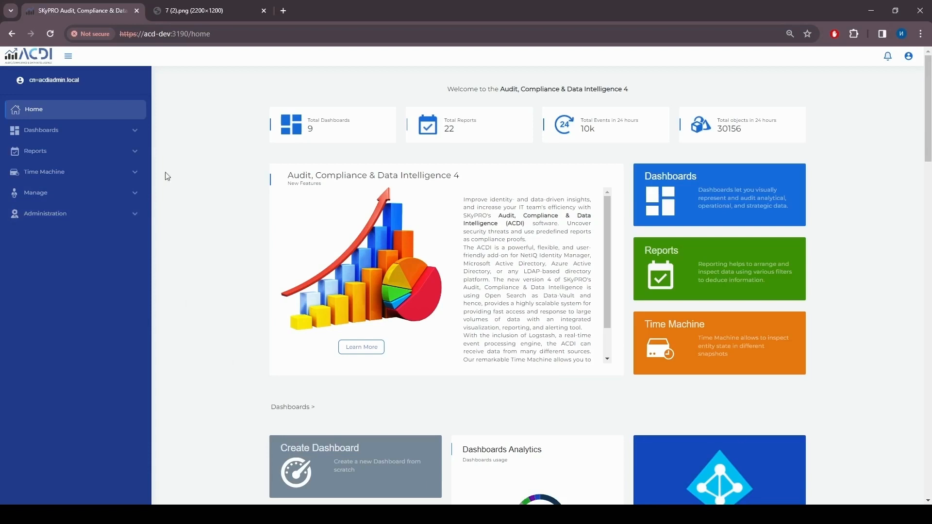
Open the Audit Server settings among the ACDI Modules in Administration.
{"action": "left_click", "coordinate": [85, 219]}
{"action": "left_click", "coordinate": [134, 216]}
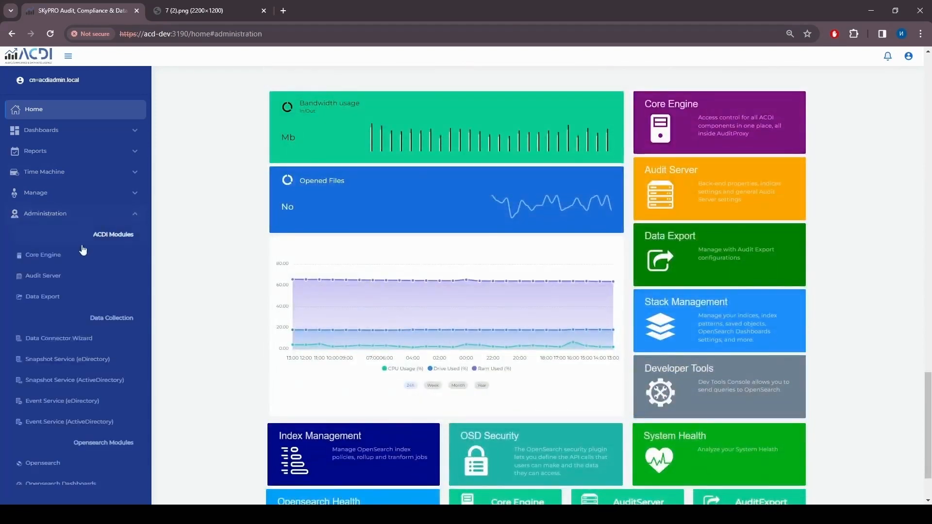
{"action": "left_click", "coordinate": [44, 277]}
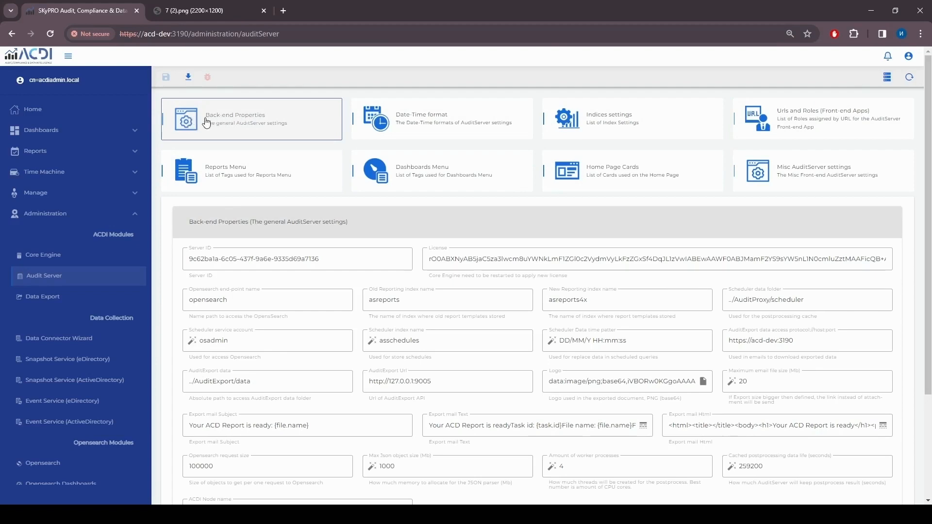
Examine the Back-end Properties for server ID, license, OpenSearch end-point, reporting index names, scheduler data folder and scheduler service account.
{"action": "scroll", "coordinate": [295, 173], "scroll_direction": "down", "scroll_amount": 1}
{"action": "scroll", "coordinate": [295, 174], "scroll_direction": "down", "scroll_amount": 2}
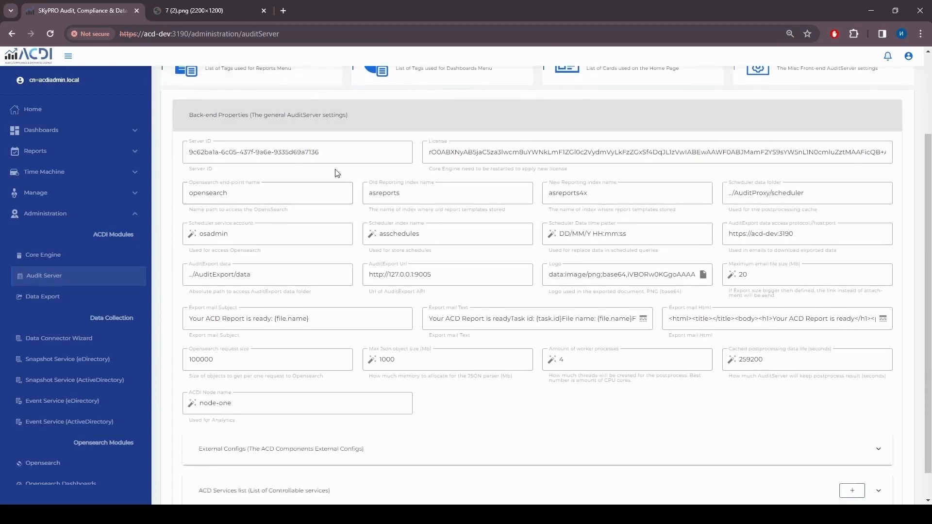
{"action": "scroll", "coordinate": [337, 170], "scroll_direction": "up", "scroll_amount": 2}
{"action": "left_click_drag", "start_coordinate": [343, 205], "coordinate": [187, 206]}
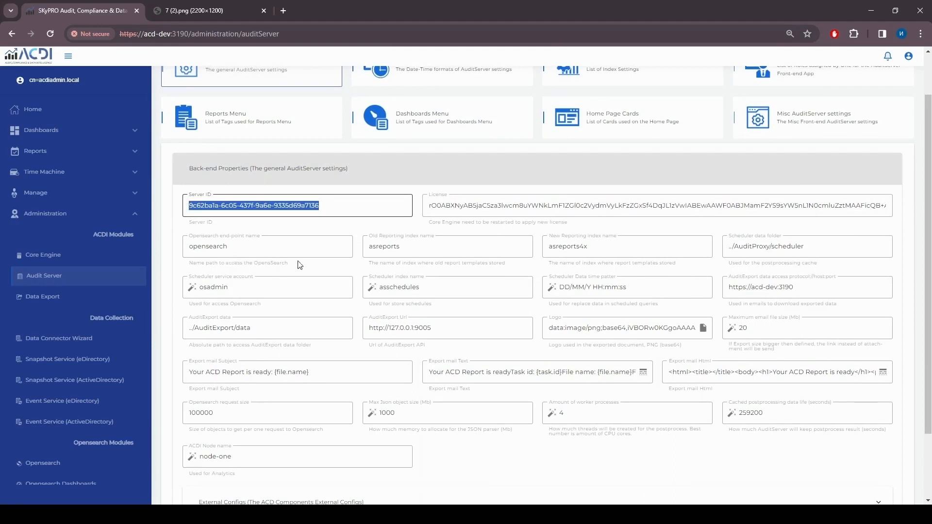
{"action": "left_click", "coordinate": [495, 206]}
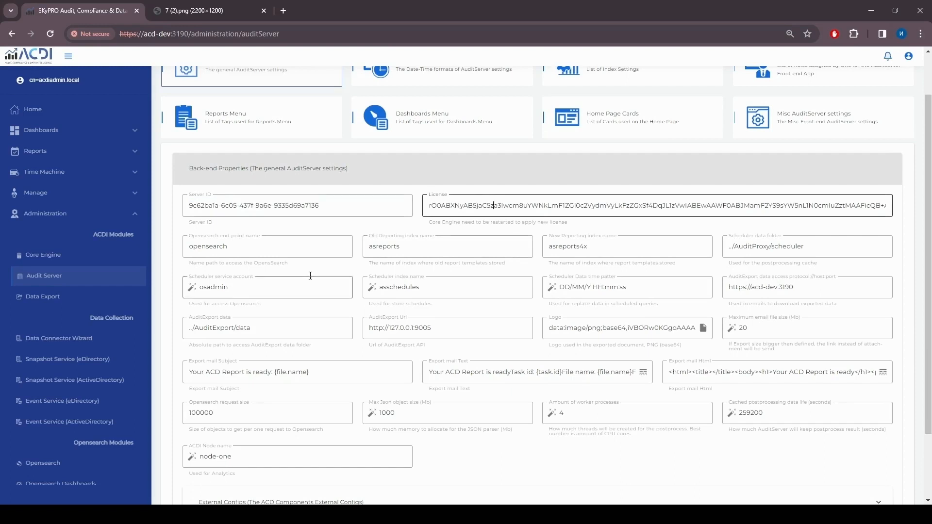
{"action": "left_click_drag", "start_coordinate": [263, 251], "coordinate": [186, 248]}
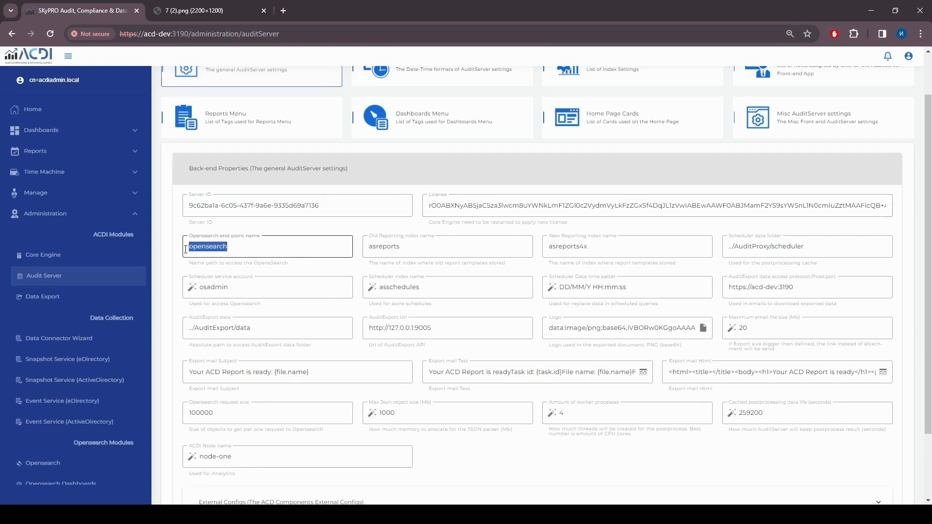
{"action": "left_click", "coordinate": [449, 246]}
{"action": "left_click", "coordinate": [588, 246]}
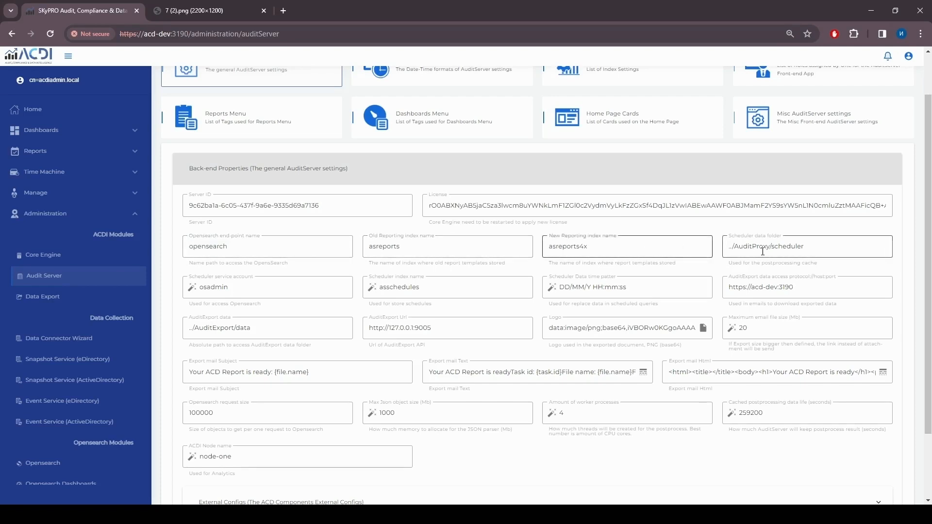
{"action": "left_click", "coordinate": [791, 249]}
{"action": "left_click", "coordinate": [251, 288]}
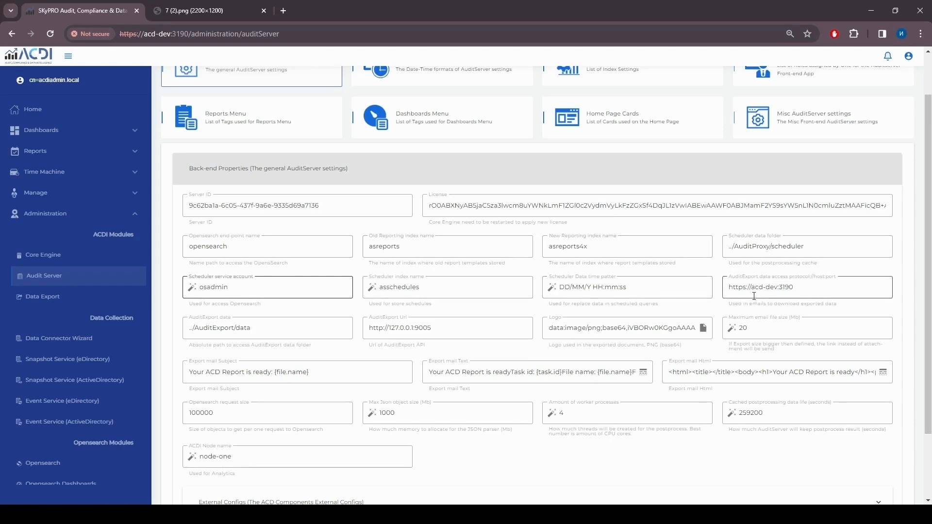
Review the AuditExport access host, AuditExport data path, logo, maximum email file size and export mail subject.
{"action": "left_click_drag", "start_coordinate": [752, 288], "coordinate": [778, 289]}
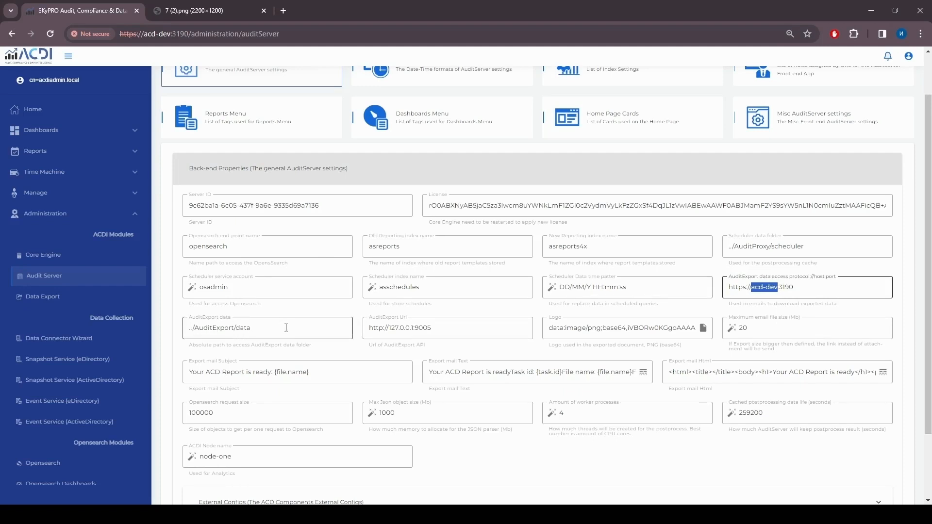
{"action": "left_click_drag", "start_coordinate": [287, 328], "coordinate": [186, 326]}
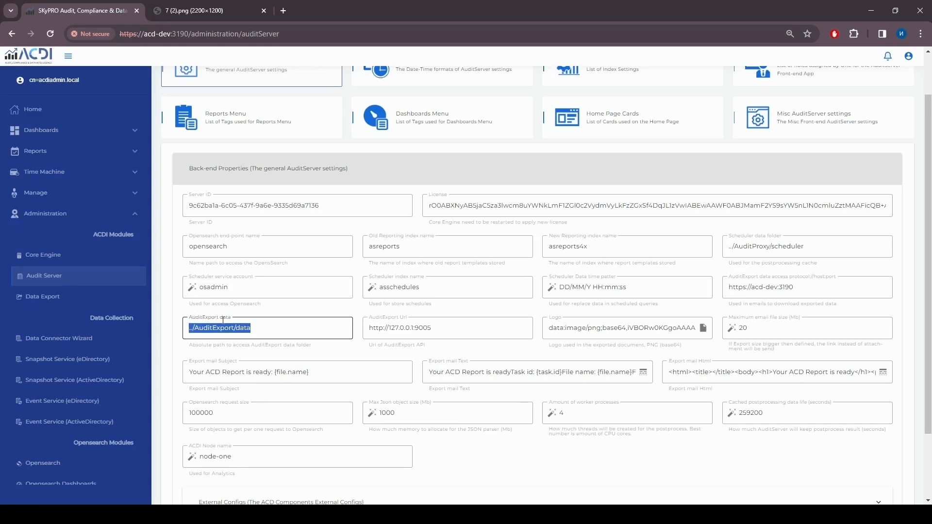
{"action": "left_click", "coordinate": [261, 329]}
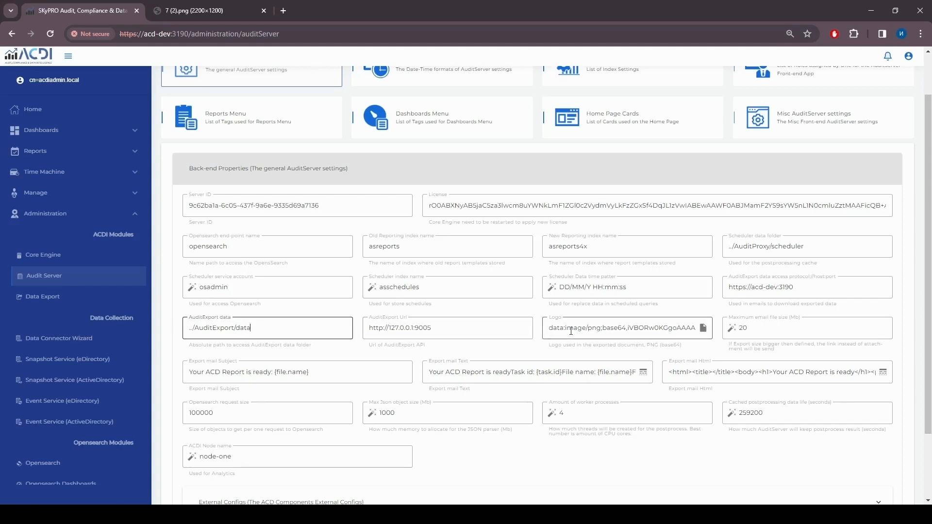
{"action": "left_click", "coordinate": [598, 329]}
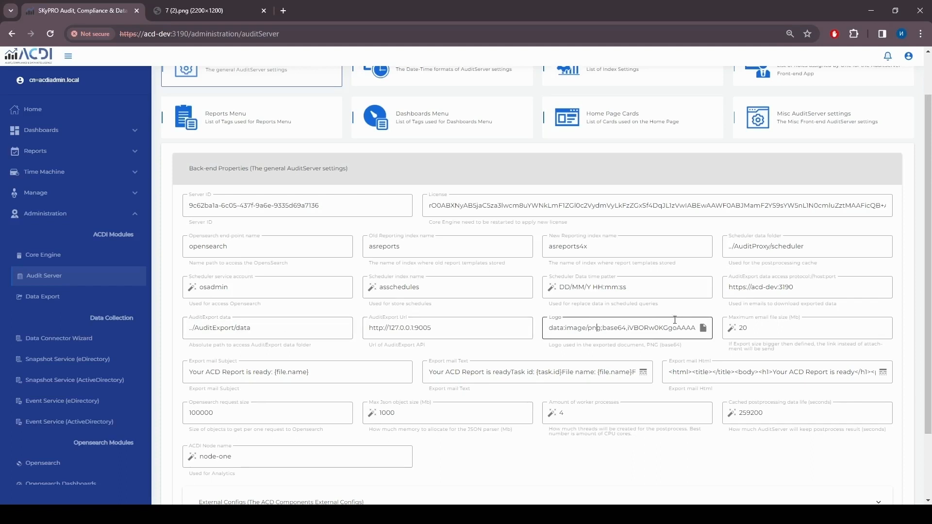
{"action": "double_click", "coordinate": [743, 328]}
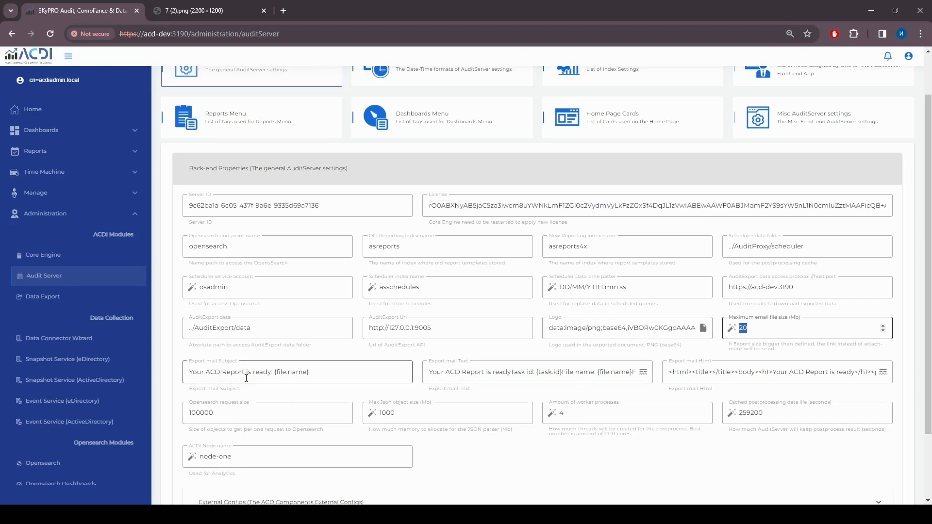
{"action": "left_click", "coordinate": [352, 373]}
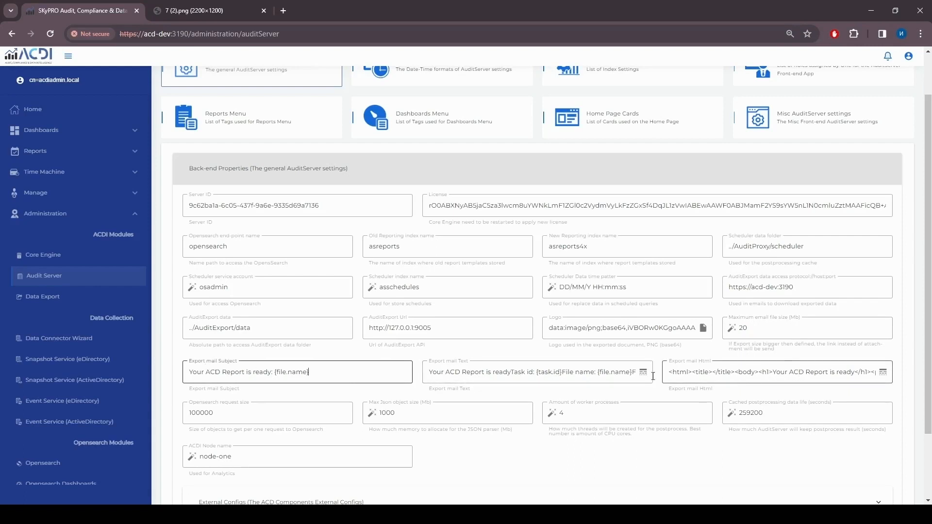
Review the OpenSearch request size, maximum JSON object size, worker processes, cached postprocessing data life and ACDI node name.
{"action": "scroll", "coordinate": [607, 375], "scroll_direction": "down", "scroll_amount": 2}
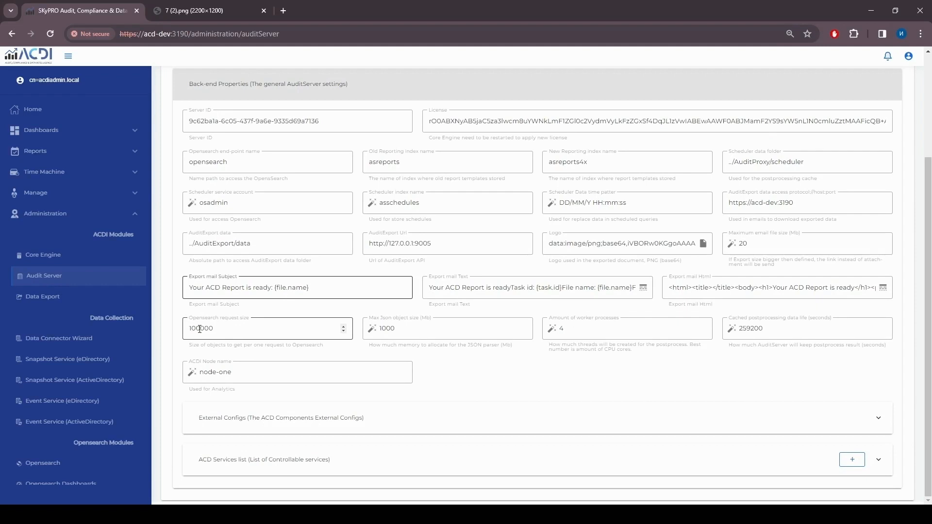
{"action": "left_click_drag", "start_coordinate": [200, 329], "coordinate": [189, 331]}
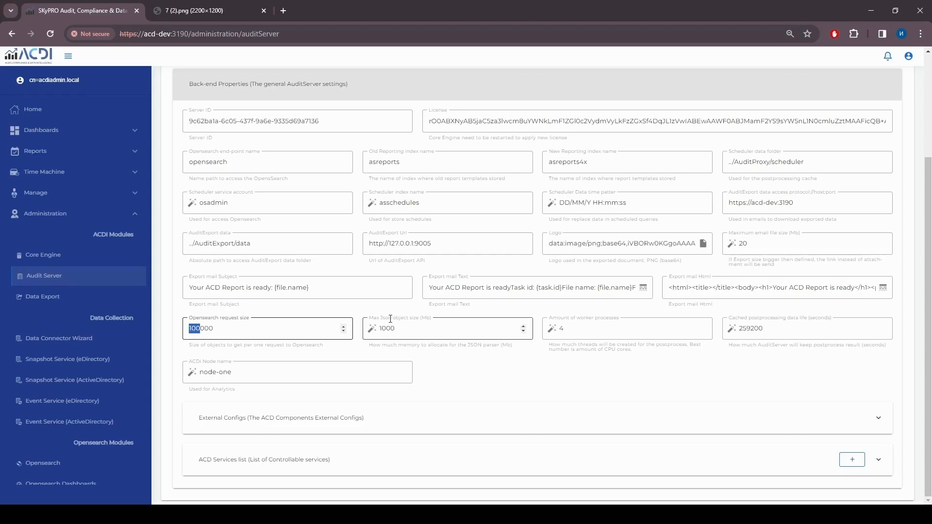
{"action": "left_click", "coordinate": [419, 327]}
{"action": "double_click", "coordinate": [571, 328]}
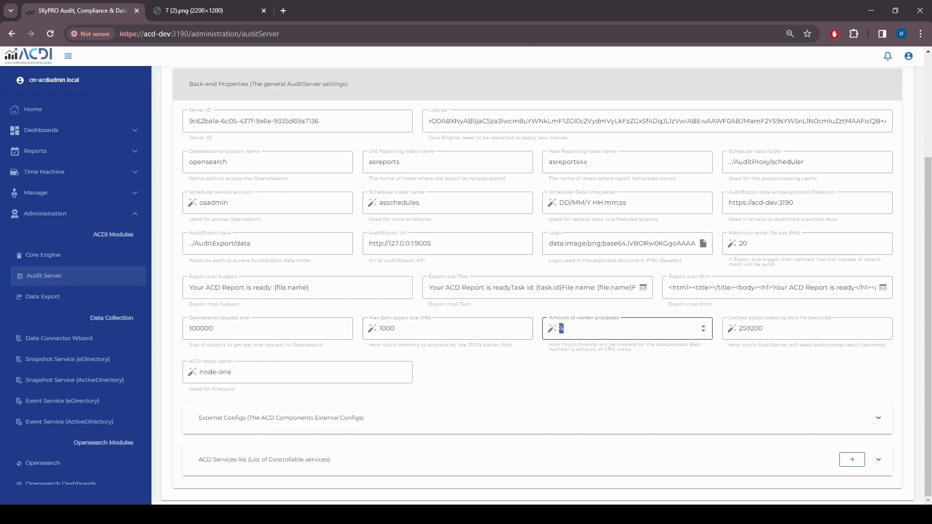
{"action": "left_click_drag", "start_coordinate": [784, 328], "coordinate": [739, 329]}
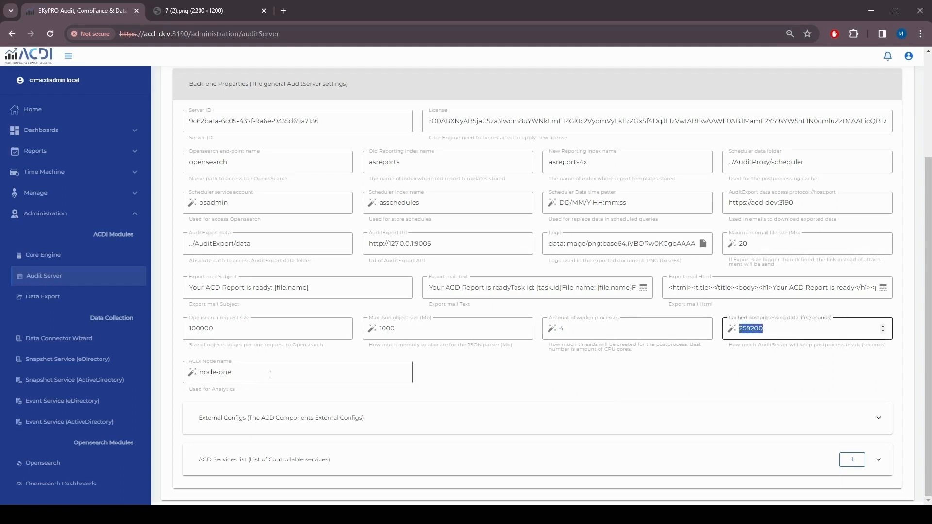
{"action": "left_click", "coordinate": [234, 372]}
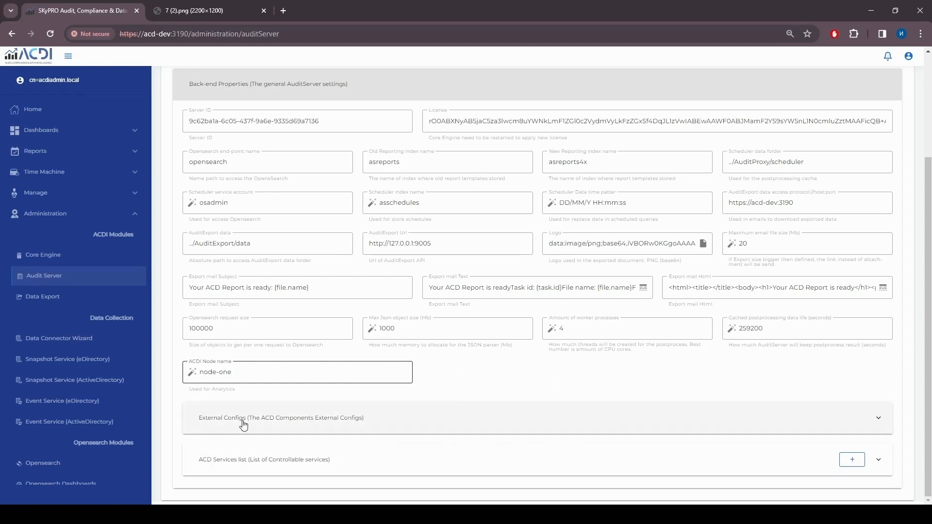
Expand External Configs and inspect the component paths, including JVM options, AuditExport, OpenSearch Dashboards, OpenSearch and AuditReport.
{"action": "left_click", "coordinate": [473, 427]}
{"action": "scroll", "coordinate": [485, 422], "scroll_direction": "down", "scroll_amount": 4}
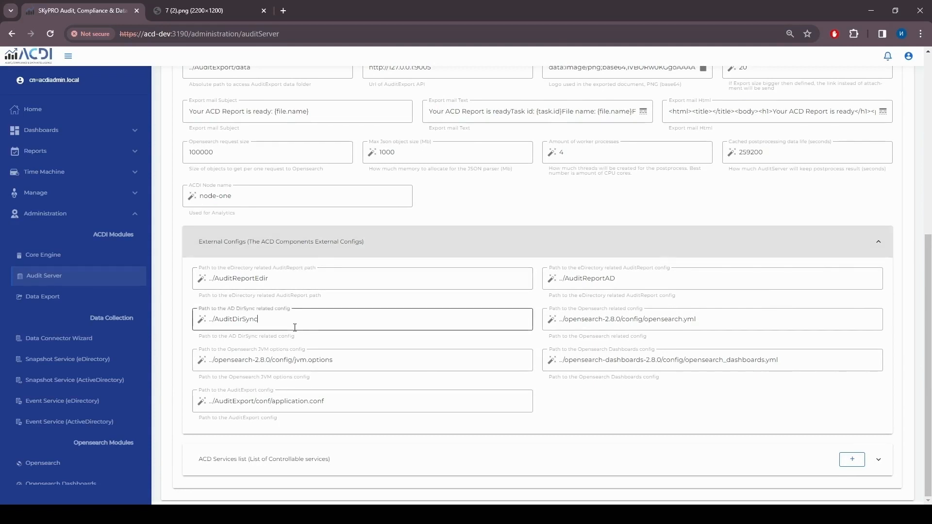
{"action": "left_click", "coordinate": [328, 359]}
{"action": "left_click", "coordinate": [322, 401]}
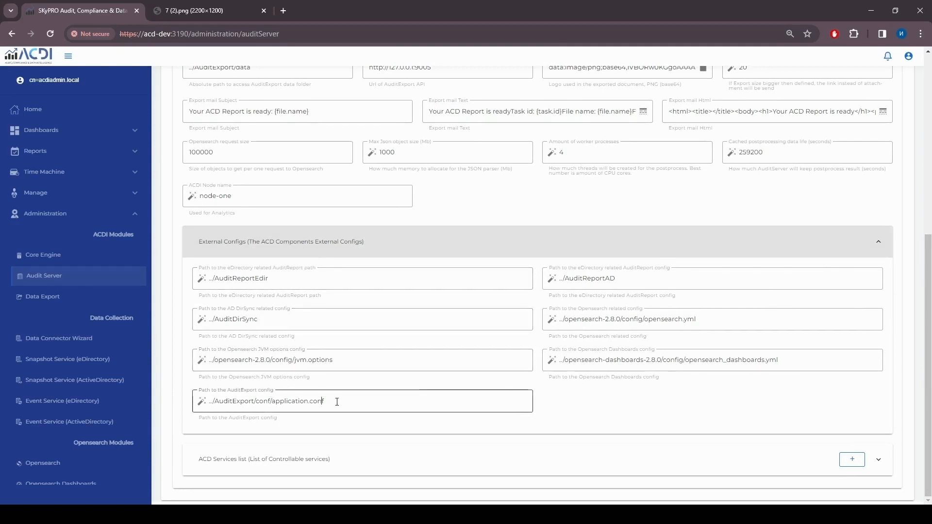
{"action": "left_click", "coordinate": [648, 360]}
{"action": "left_click", "coordinate": [630, 319]}
{"action": "left_click", "coordinate": [617, 278]}
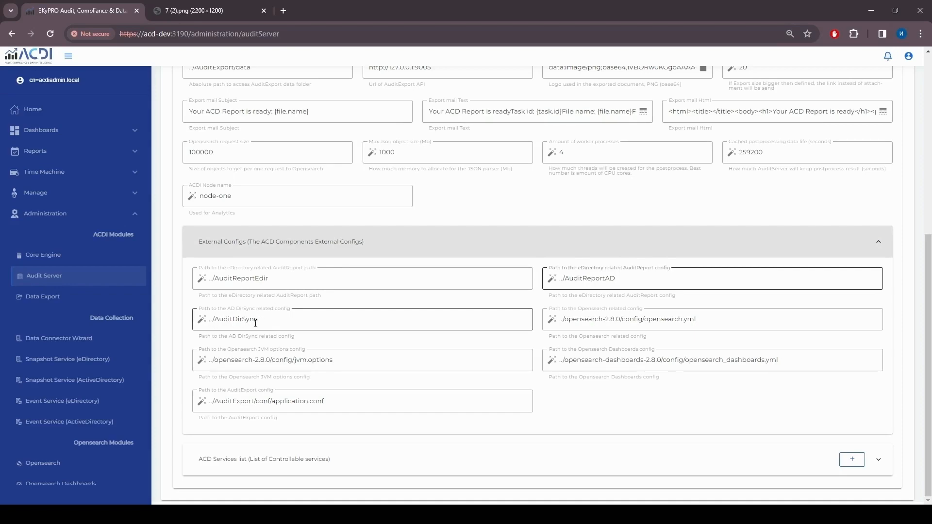
Collapse External Configs and expand the ACD Services list to view the controllable services.
{"action": "left_click", "coordinate": [440, 248]}
{"action": "left_click", "coordinate": [462, 465]}
{"action": "scroll", "coordinate": [509, 375], "scroll_direction": "down", "scroll_amount": 2}
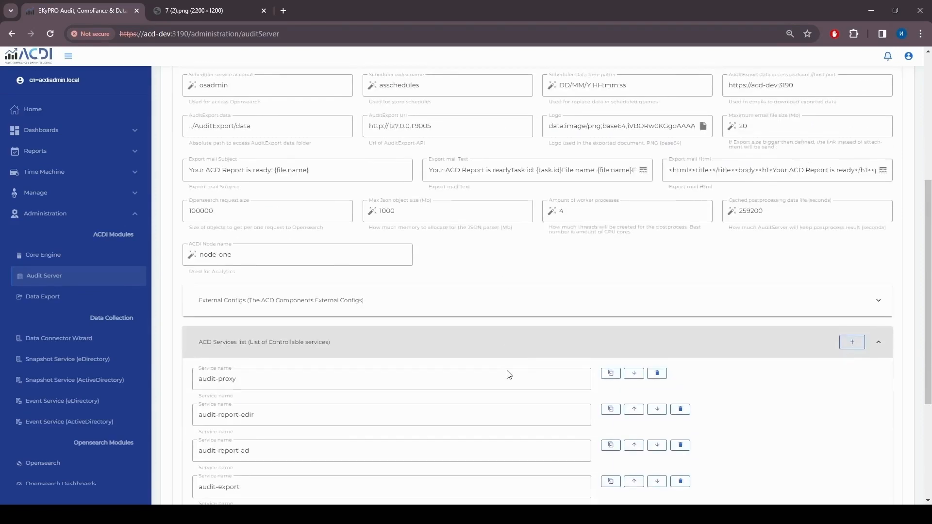
{"action": "scroll", "coordinate": [509, 374], "scroll_direction": "down", "scroll_amount": 3}
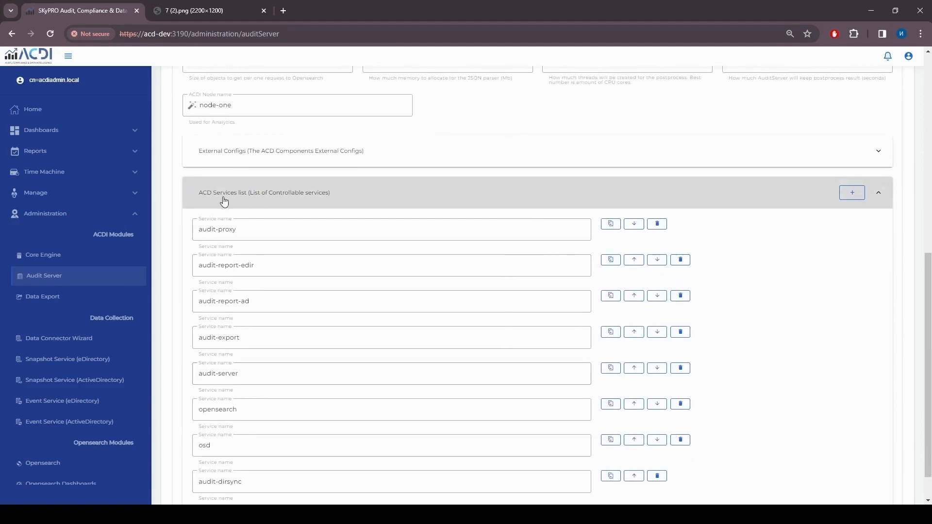
Highlight the audit-proxy service name, consult the architecture diagram in 7 (2).png, and return to the services list.
{"action": "scroll", "coordinate": [267, 202], "scroll_direction": "down", "scroll_amount": 1}
{"action": "left_click_drag", "start_coordinate": [248, 189], "coordinate": [192, 190]}
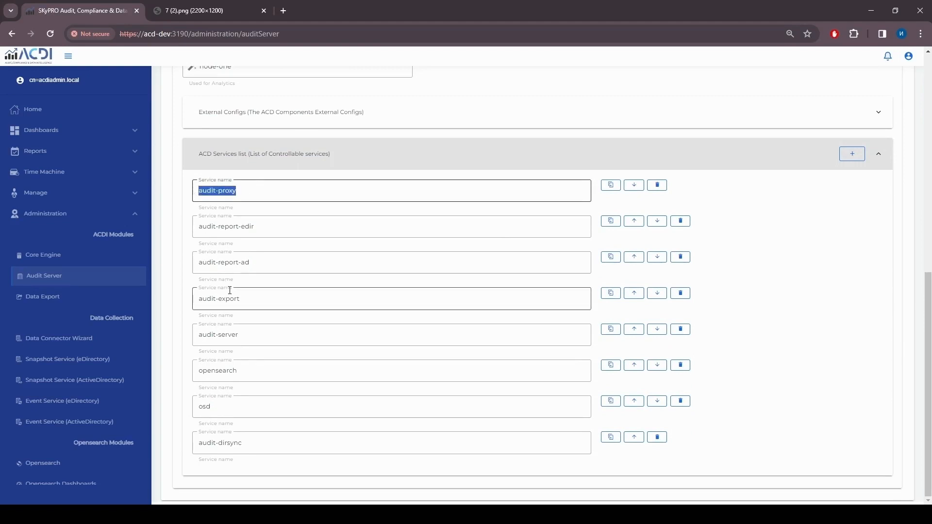
{"action": "left_click", "coordinate": [203, 10]}
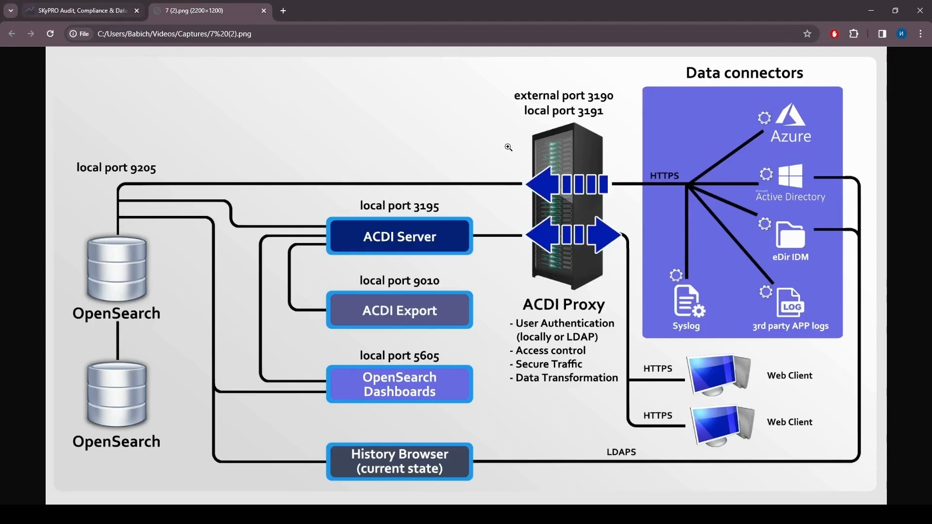
{"action": "left_click", "coordinate": [80, 11]}
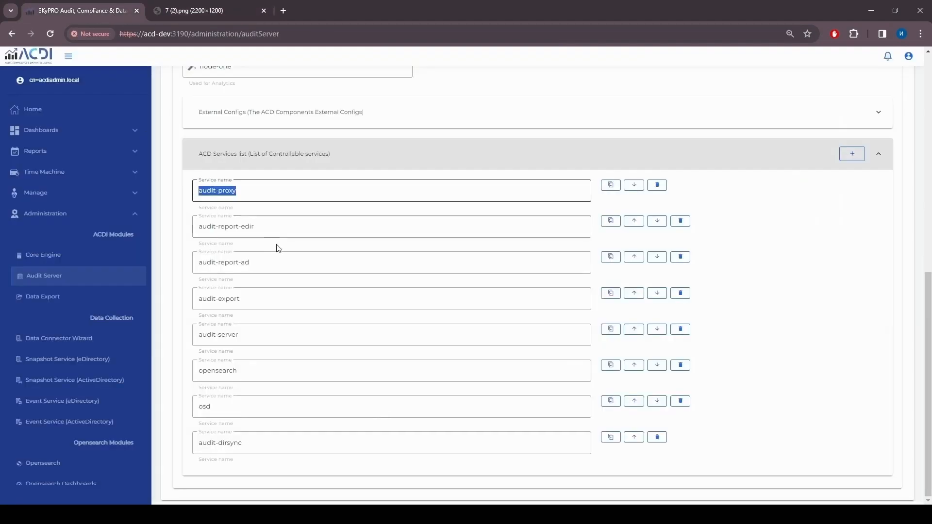
Review the remaining service names in the ACD Services list, from audit-report-edir through audit-dirsync.
{"action": "left_click_drag", "start_coordinate": [277, 226], "coordinate": [193, 225]}
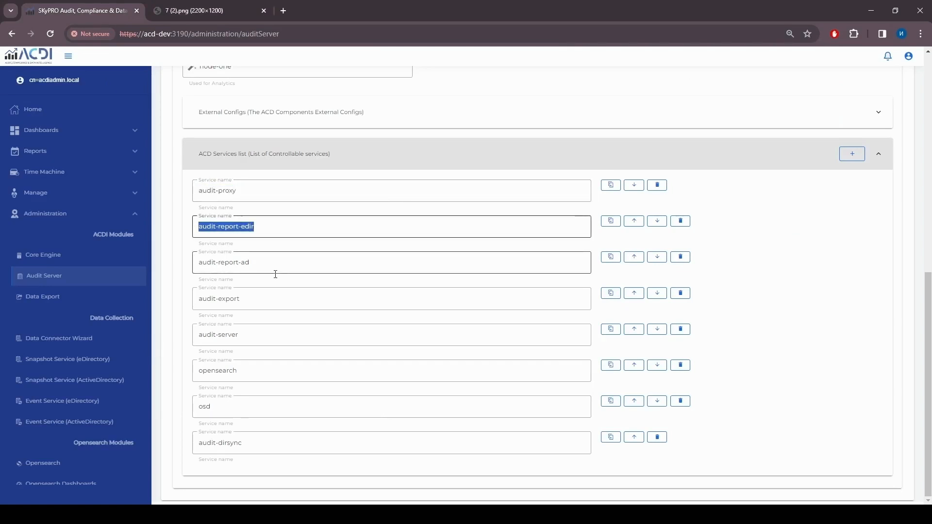
{"action": "left_click_drag", "start_coordinate": [262, 263], "coordinate": [194, 262]}
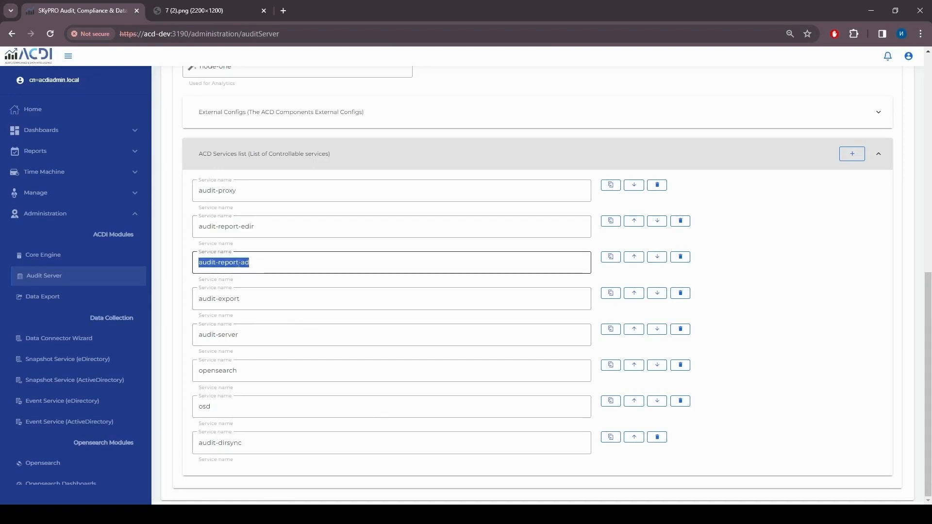
{"action": "left_click", "coordinate": [242, 301]}
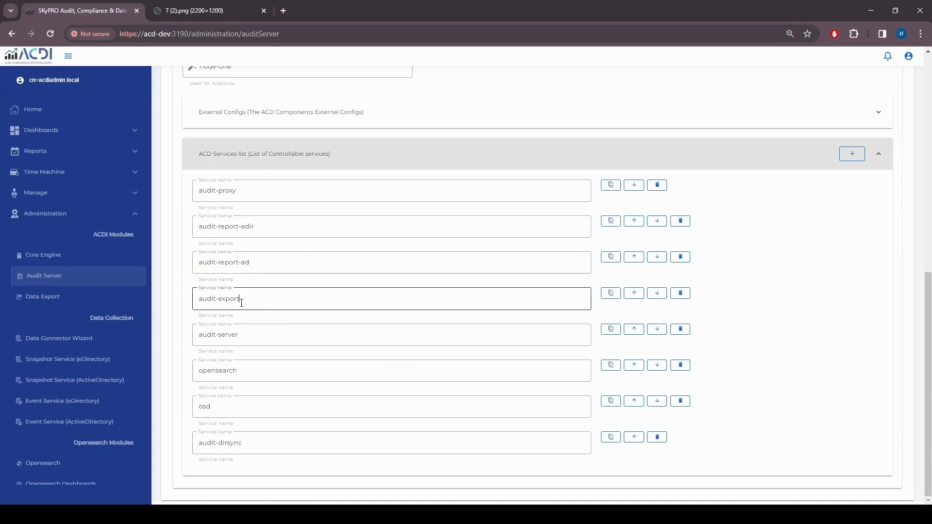
{"action": "left_click_drag", "start_coordinate": [250, 301], "coordinate": [196, 300]}
{"action": "left_click_drag", "start_coordinate": [240, 335], "coordinate": [196, 335]}
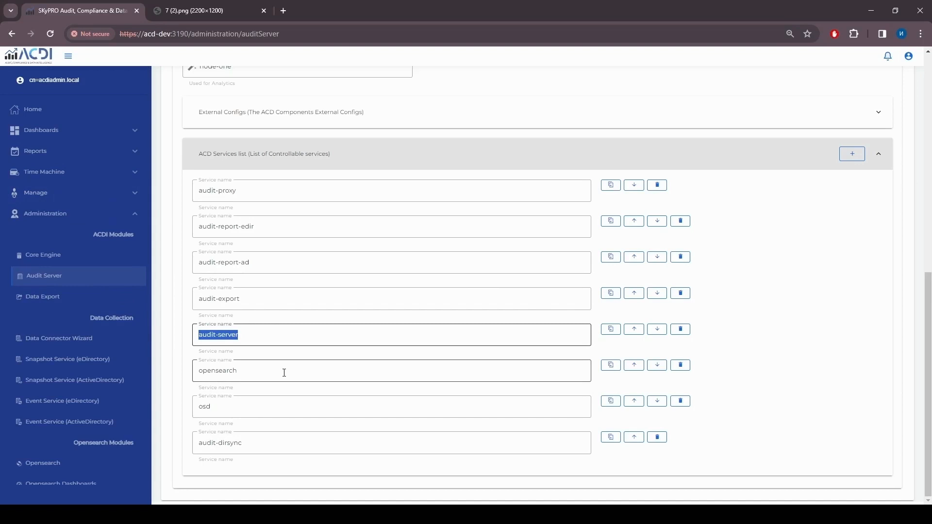
{"action": "left_click_drag", "start_coordinate": [267, 372], "coordinate": [199, 372]}
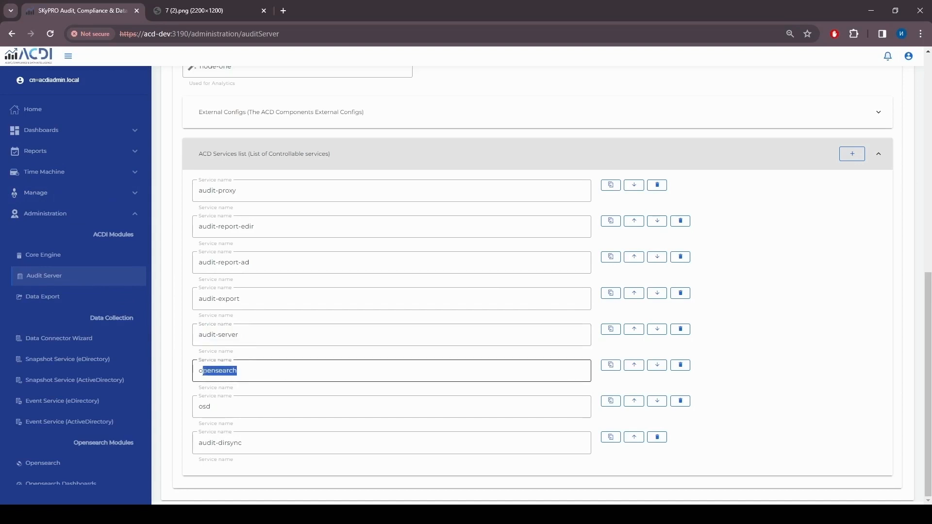
{"action": "left_click_drag", "start_coordinate": [225, 410], "coordinate": [199, 412]}
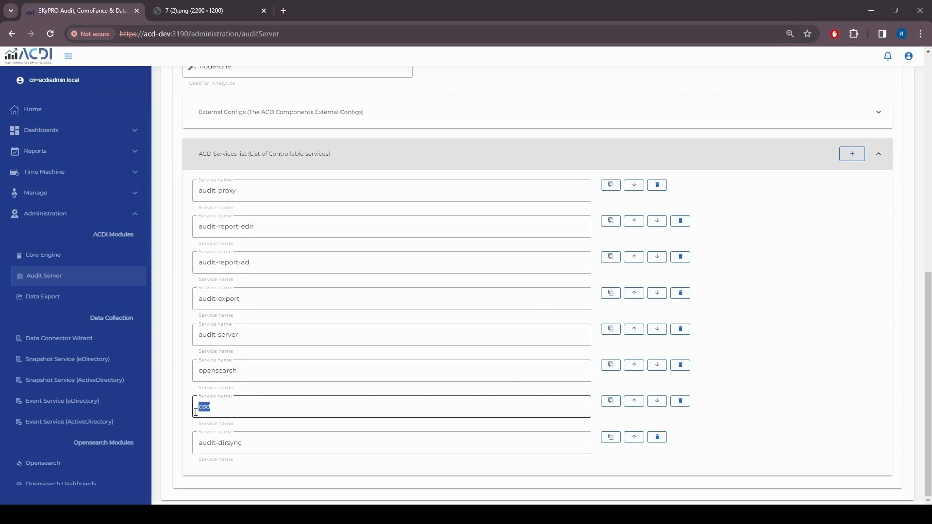
{"action": "left_click_drag", "start_coordinate": [252, 449], "coordinate": [197, 449]}
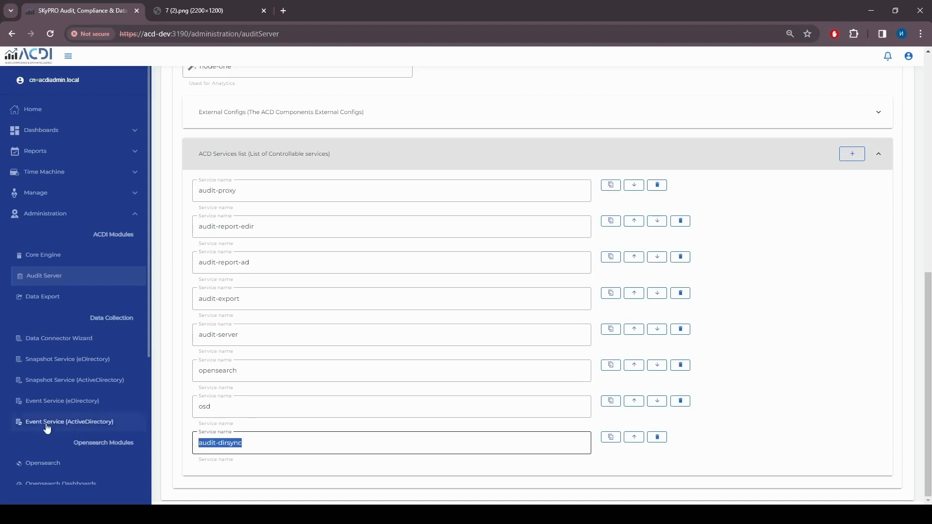
{"action": "scroll", "coordinate": [442, 391], "scroll_direction": "up", "scroll_amount": 8}
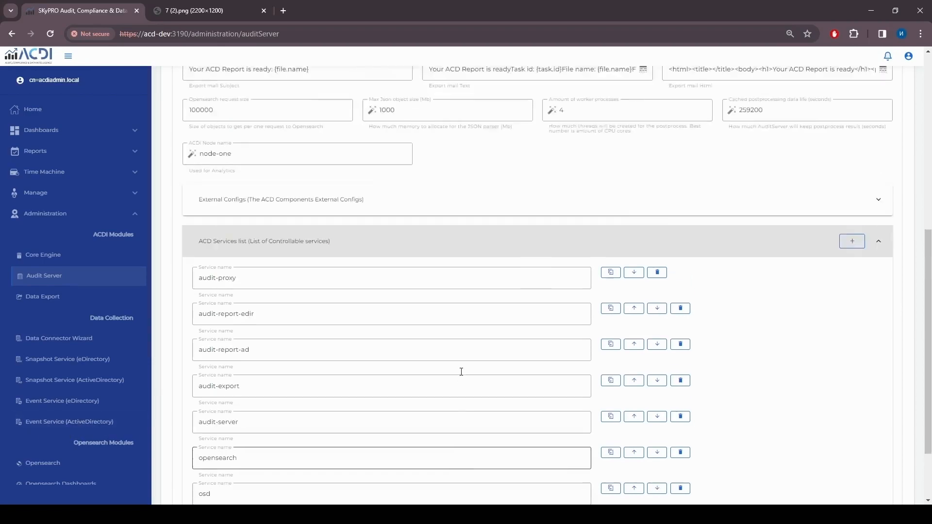
Open the Date-Time format settings, view the front-end time-zone options without changing them, and highlight the date-time pattern.
{"action": "scroll", "coordinate": [436, 168], "scroll_direction": "up", "scroll_amount": 1}
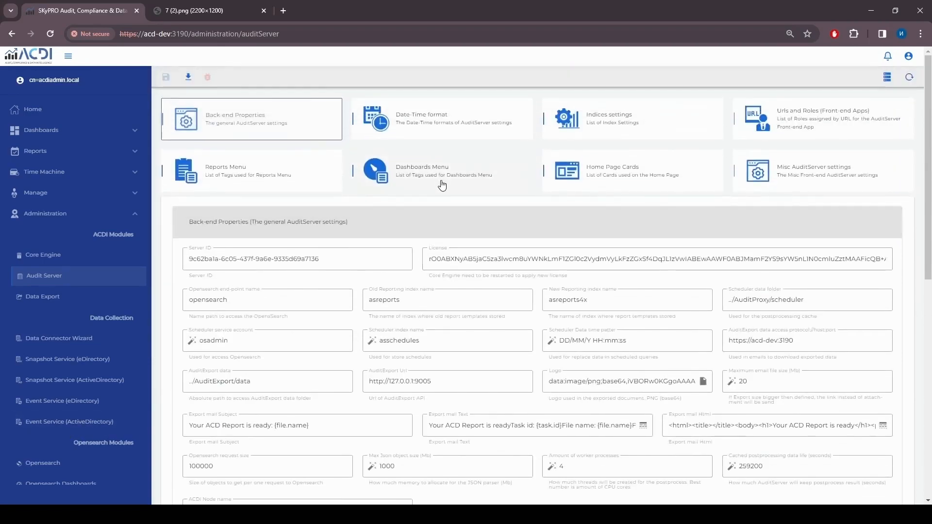
{"action": "left_click", "coordinate": [480, 120]}
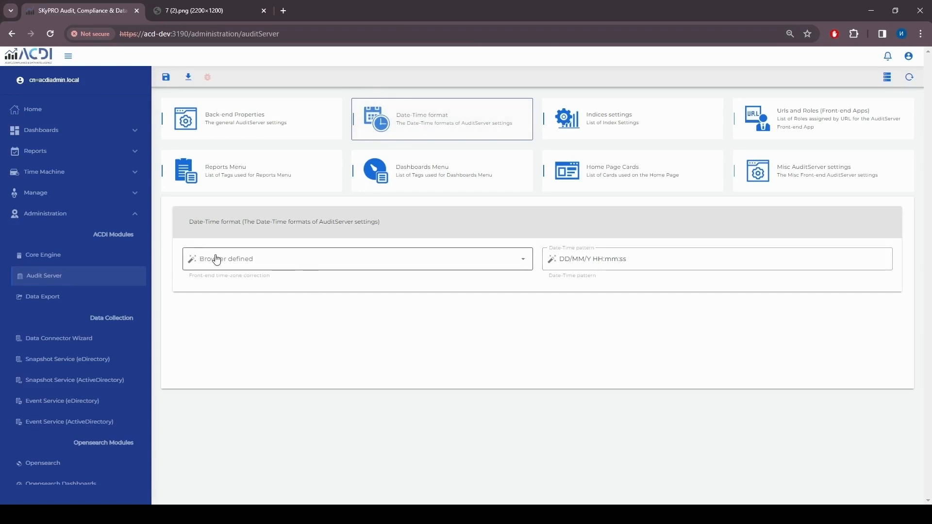
{"action": "left_click", "coordinate": [363, 264]}
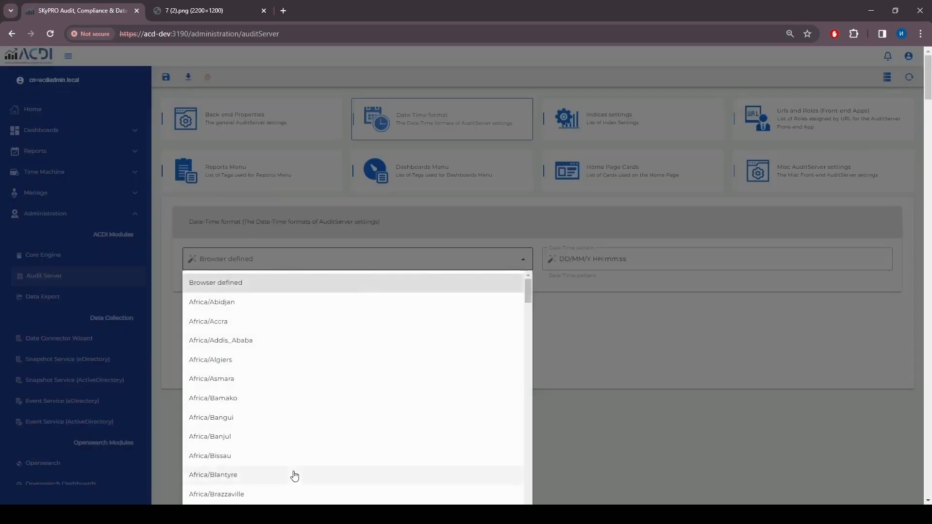
{"action": "left_click", "coordinate": [596, 326]}
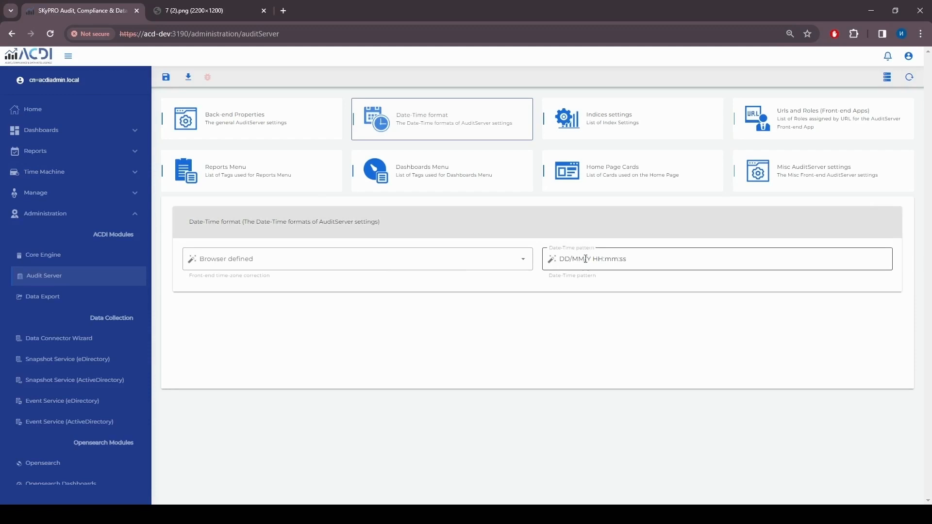
{"action": "left_click_drag", "start_coordinate": [565, 259], "coordinate": [605, 259]}
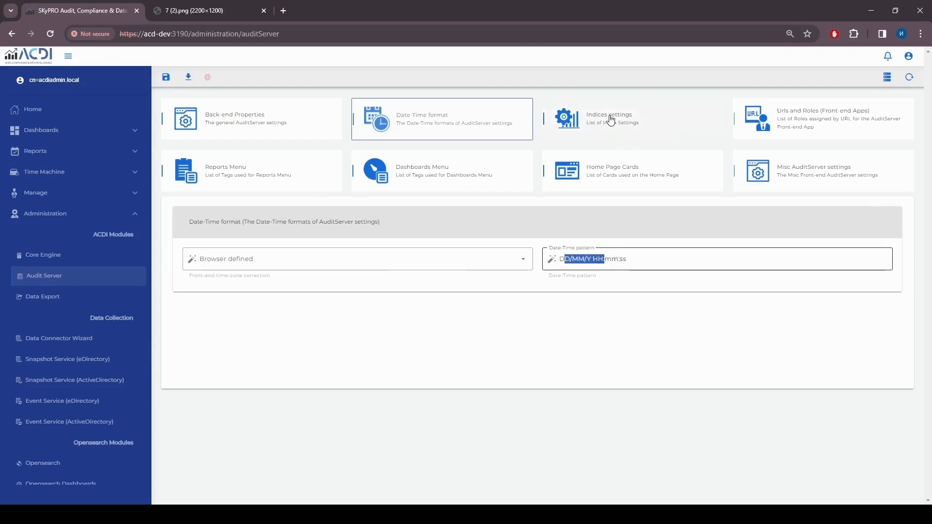
{"action": "left_click", "coordinate": [595, 349]}
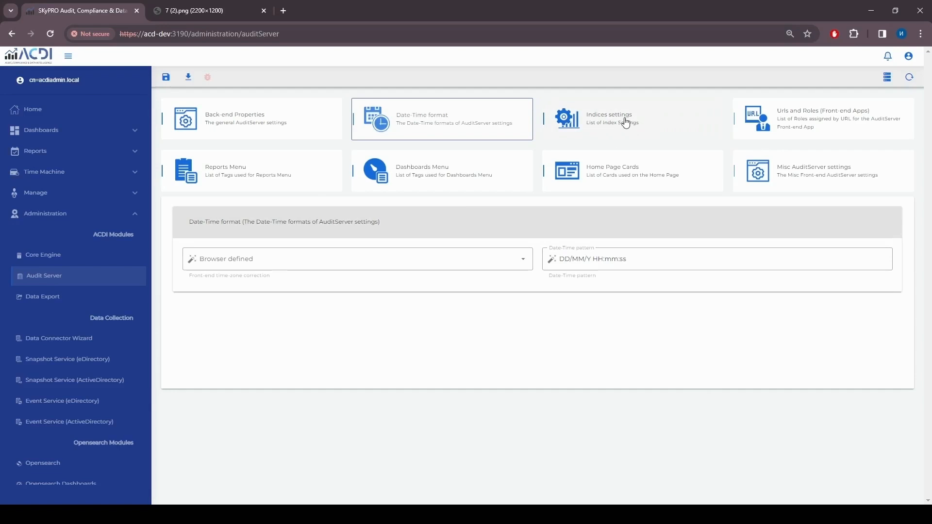
Open the Indices settings, expand the eDirectory index, and highlight its setting name.
{"action": "left_click", "coordinate": [609, 125]}
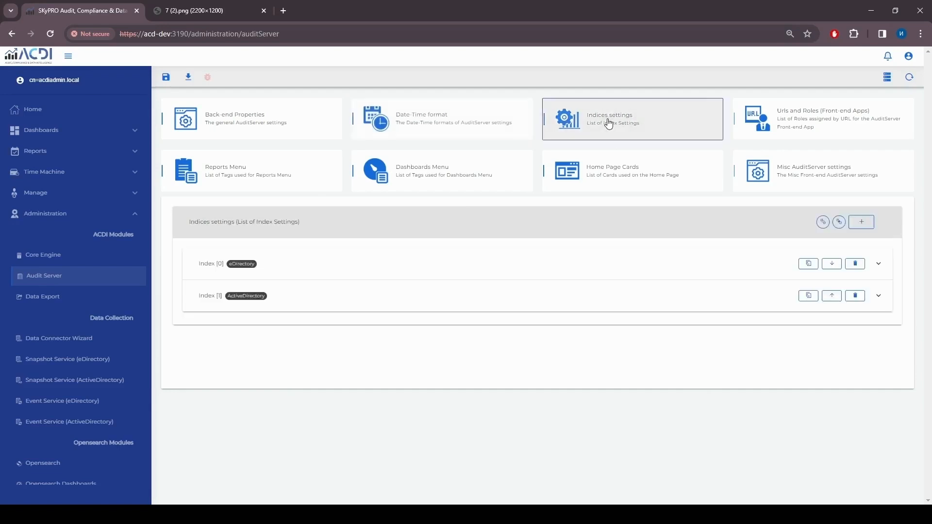
{"action": "left_click", "coordinate": [524, 266]}
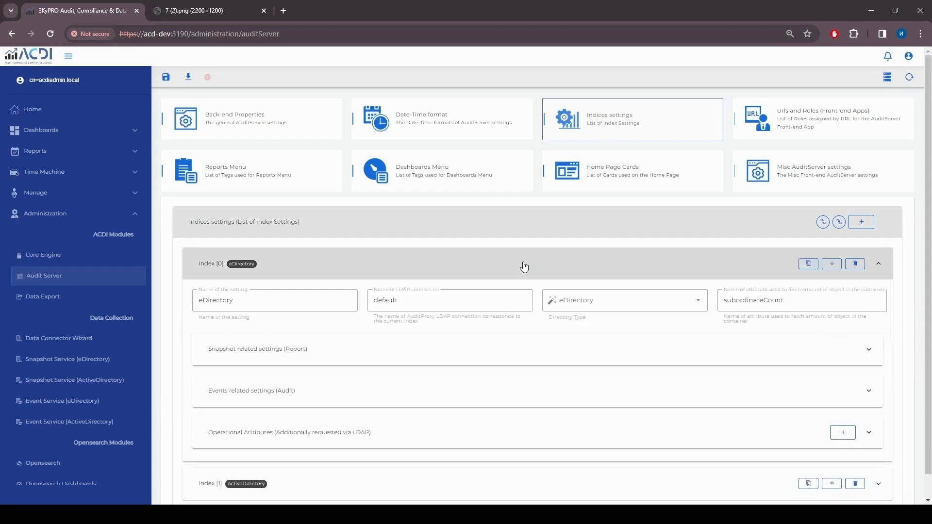
{"action": "scroll", "coordinate": [524, 266], "scroll_direction": "down", "scroll_amount": 1}
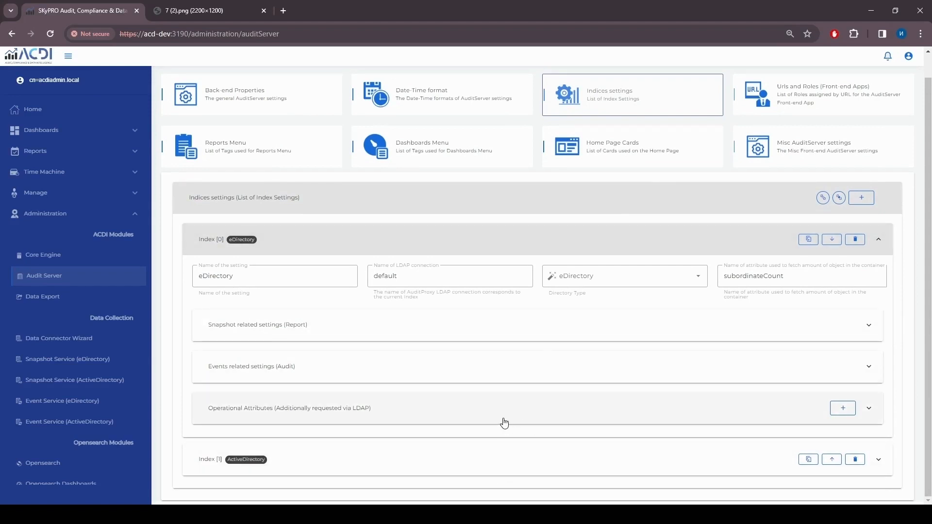
{"action": "scroll", "coordinate": [310, 298], "scroll_direction": "up", "scroll_amount": 1}
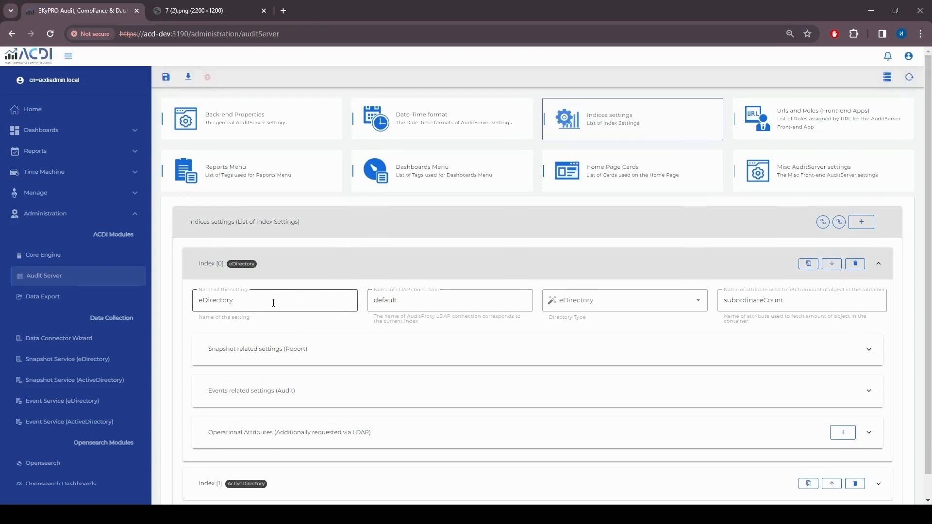
{"action": "left_click_drag", "start_coordinate": [258, 304], "coordinate": [197, 301]}
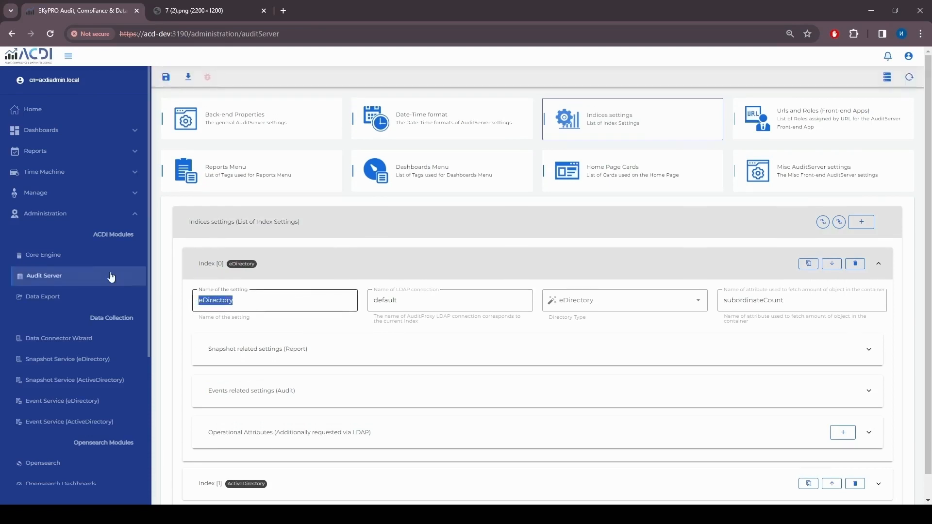
Open the Core Engine's LDAP Connections, expand the default connection, and highlight its connection name.
{"action": "left_click", "coordinate": [59, 258]}
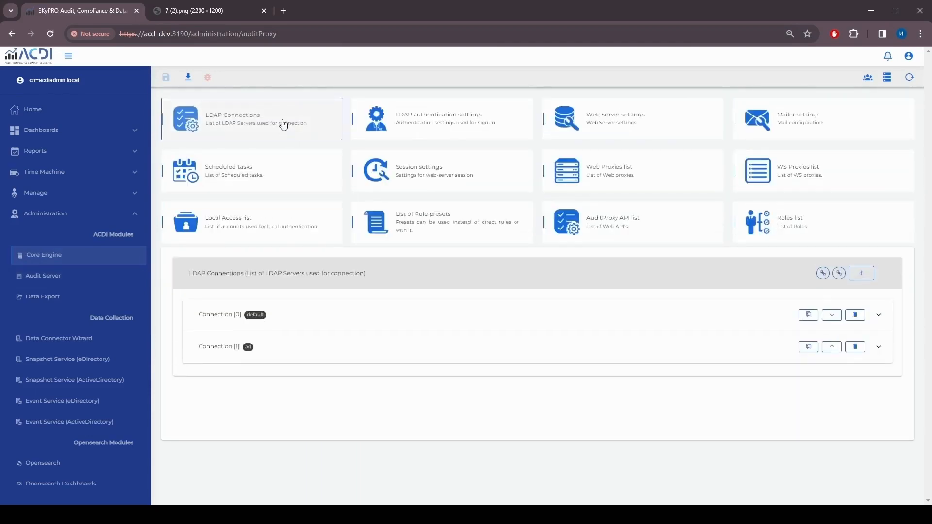
{"action": "left_click", "coordinate": [322, 321]}
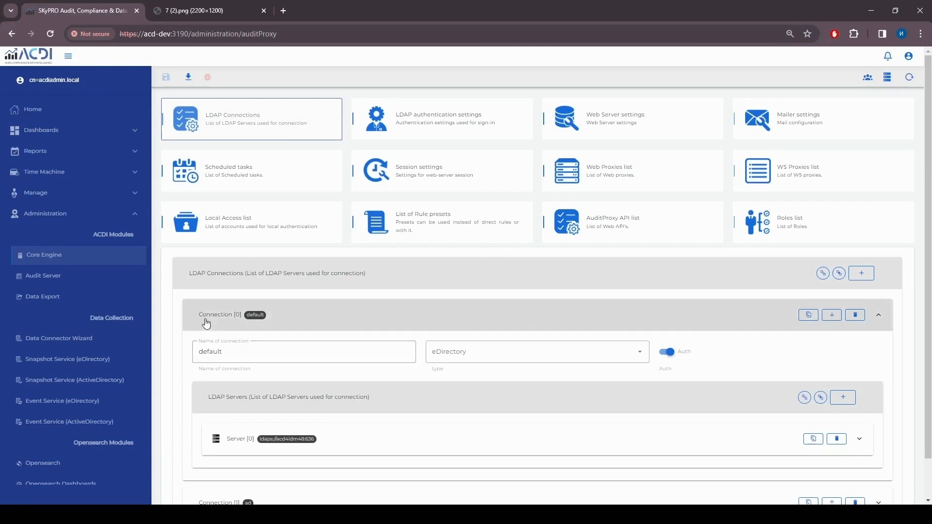
{"action": "left_click_drag", "start_coordinate": [234, 351], "coordinate": [194, 352]}
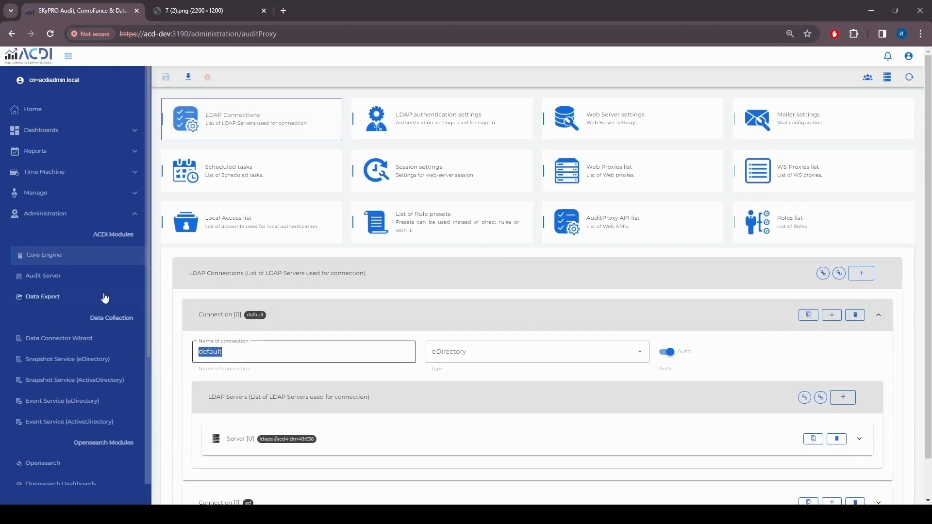
Return to the Audit Server Indices settings, expand the eDirectory index, and highlight its LDAP connection name.
{"action": "left_click", "coordinate": [81, 275]}
{"action": "left_click", "coordinate": [609, 119]}
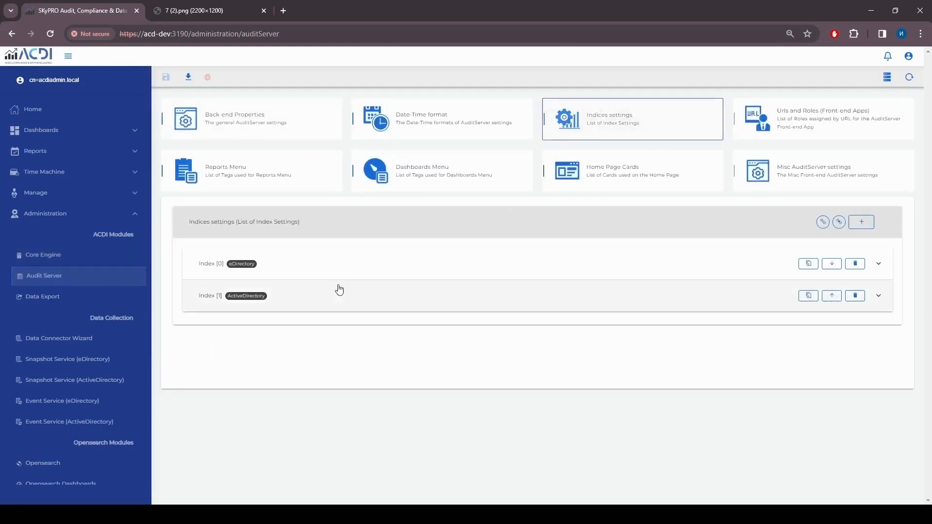
{"action": "left_click", "coordinate": [327, 266]}
{"action": "left_click_drag", "start_coordinate": [415, 308], "coordinate": [368, 310]}
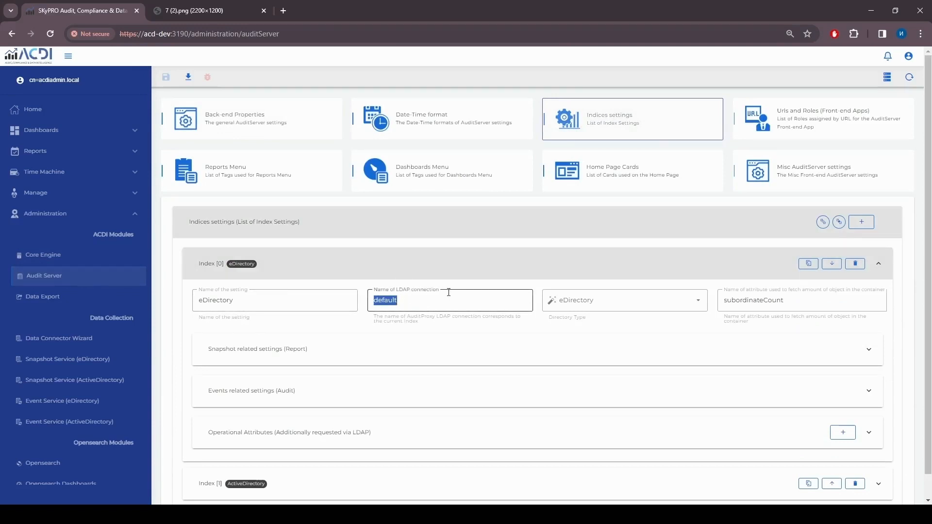
Highlight the eDirectory index's setting name and view its Directory Type options, keeping the current choice.
{"action": "left_click_drag", "start_coordinate": [251, 305], "coordinate": [199, 304]}
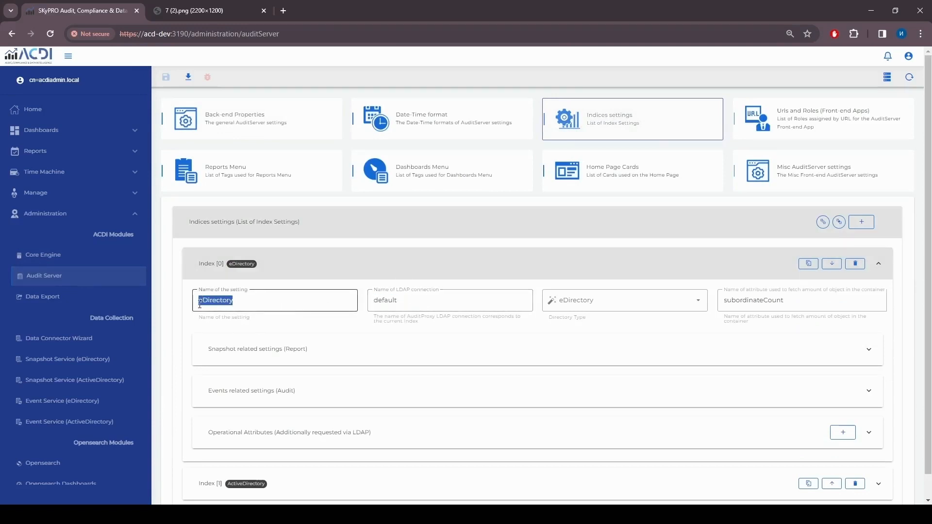
{"action": "left_click", "coordinate": [652, 306]}
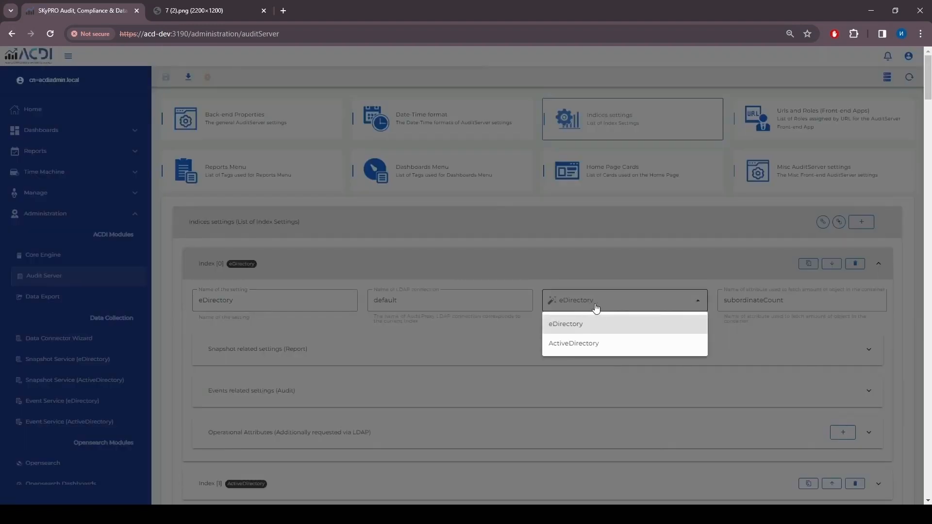
{"action": "left_click", "coordinate": [651, 305]}
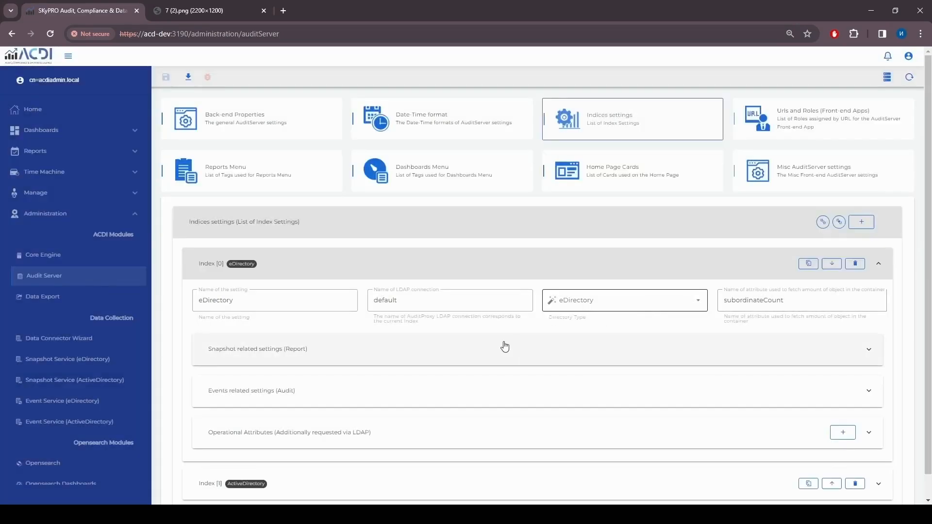
Expand the eDirectory index's Snapshot related settings (Report) and highlight the index alias and the pattern name for all indices.
{"action": "scroll", "coordinate": [504, 347], "scroll_direction": "down", "scroll_amount": 1}
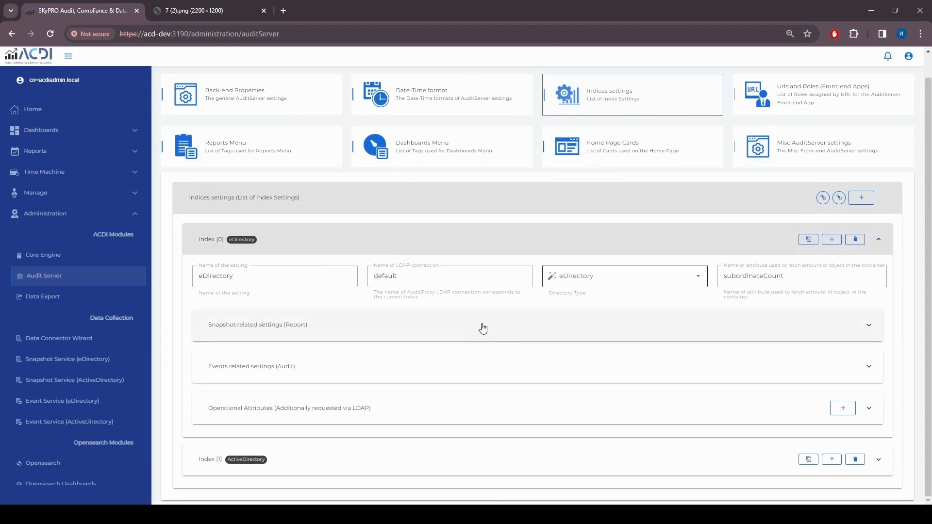
{"action": "left_click", "coordinate": [483, 329]}
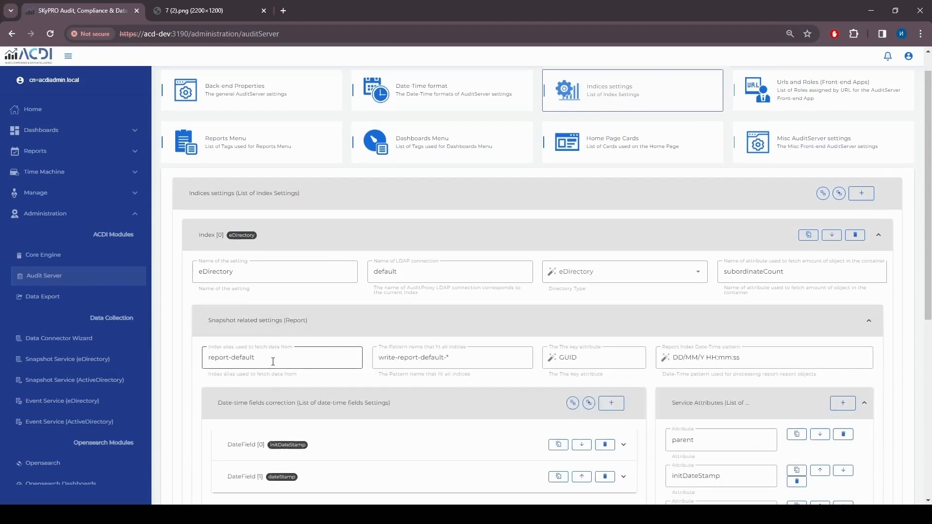
{"action": "scroll", "coordinate": [275, 365], "scroll_direction": "down", "scroll_amount": 2}
{"action": "left_click_drag", "start_coordinate": [255, 257], "coordinate": [212, 258]}
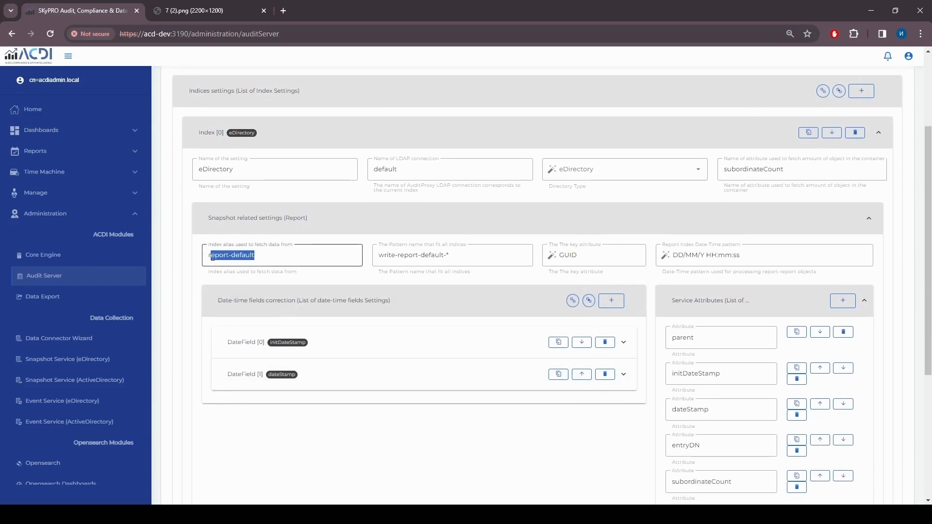
{"action": "left_click", "coordinate": [280, 258]}
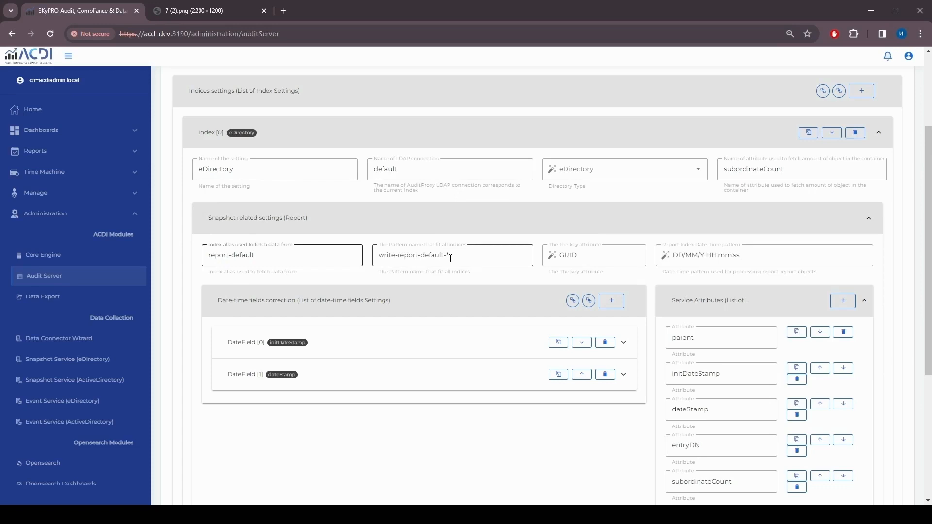
{"action": "left_click_drag", "start_coordinate": [443, 258], "coordinate": [379, 258]}
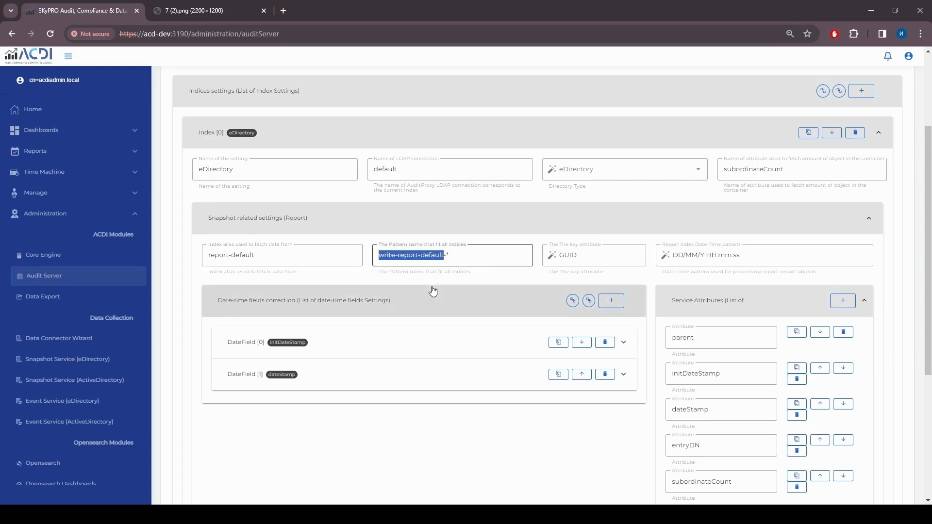
{"action": "left_click", "coordinate": [475, 257]}
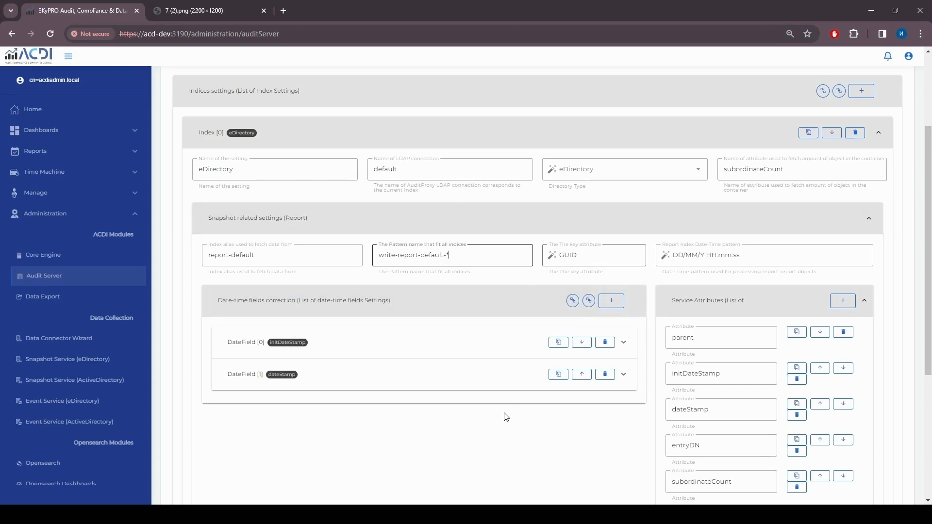
Look through the remaining Snapshot related settings and highlight the Report Index Date-Time pattern.
{"action": "scroll", "coordinate": [414, 447], "scroll_direction": "down", "scroll_amount": 1}
{"action": "scroll", "coordinate": [315, 415], "scroll_direction": "down", "scroll_amount": 3}
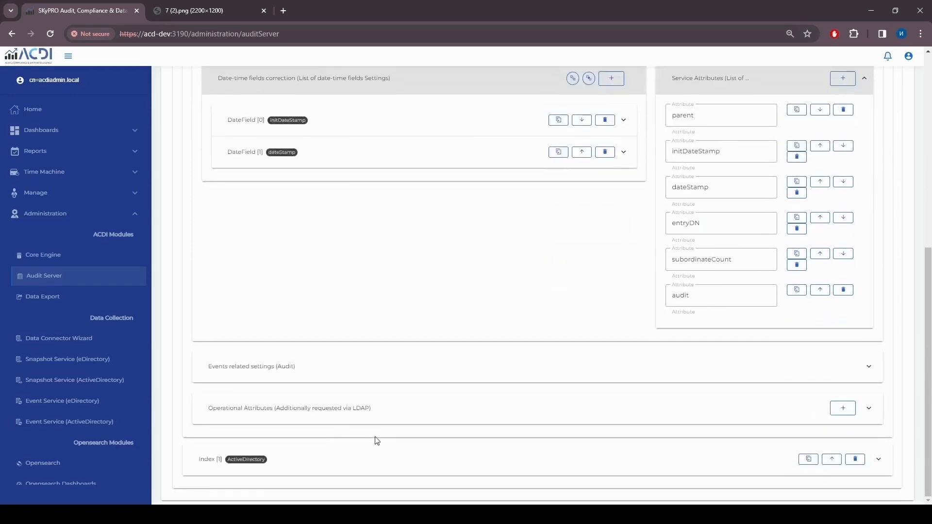
{"action": "scroll", "coordinate": [397, 403], "scroll_direction": "up", "scroll_amount": 5}
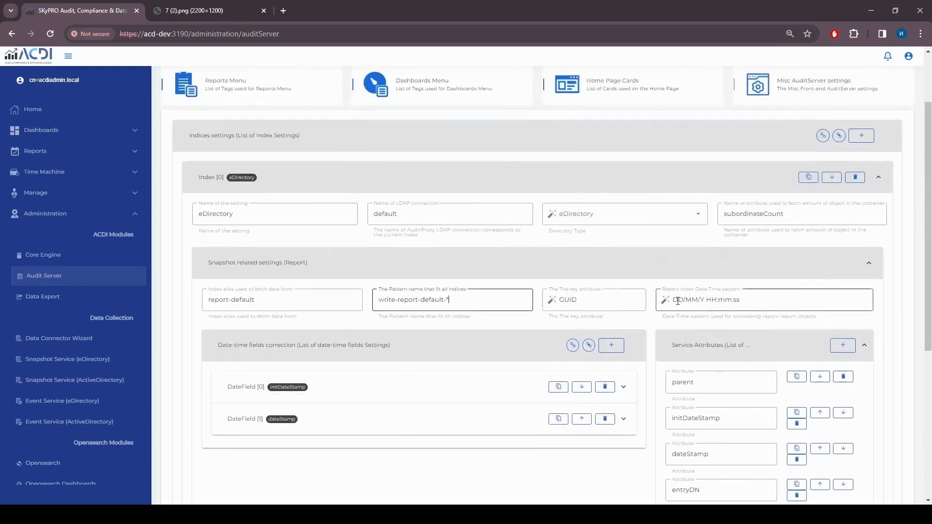
{"action": "left_click_drag", "start_coordinate": [678, 300], "coordinate": [717, 300]}
{"action": "left_click", "coordinate": [764, 300]}
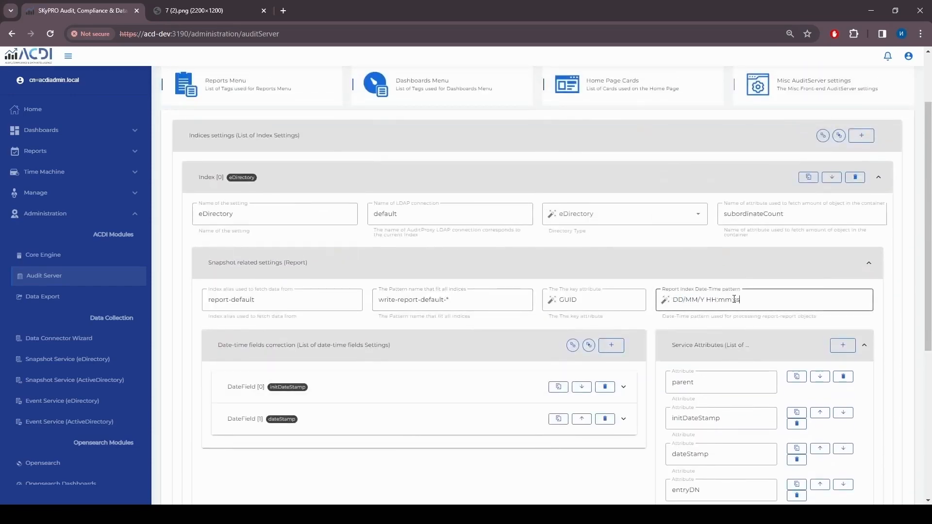
Expand the initDateStamp and dateStamp entries under Date-time fields correction.
{"action": "scroll", "coordinate": [428, 402], "scroll_direction": "down", "scroll_amount": 2}
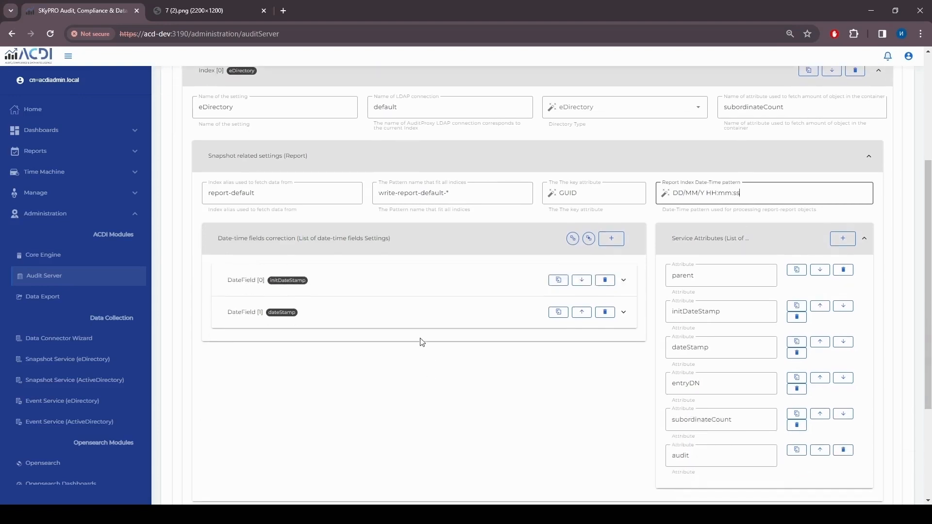
{"action": "scroll", "coordinate": [445, 369], "scroll_direction": "down", "scroll_amount": 2}
{"action": "scroll", "coordinate": [428, 316], "scroll_direction": "up", "scroll_amount": 1}
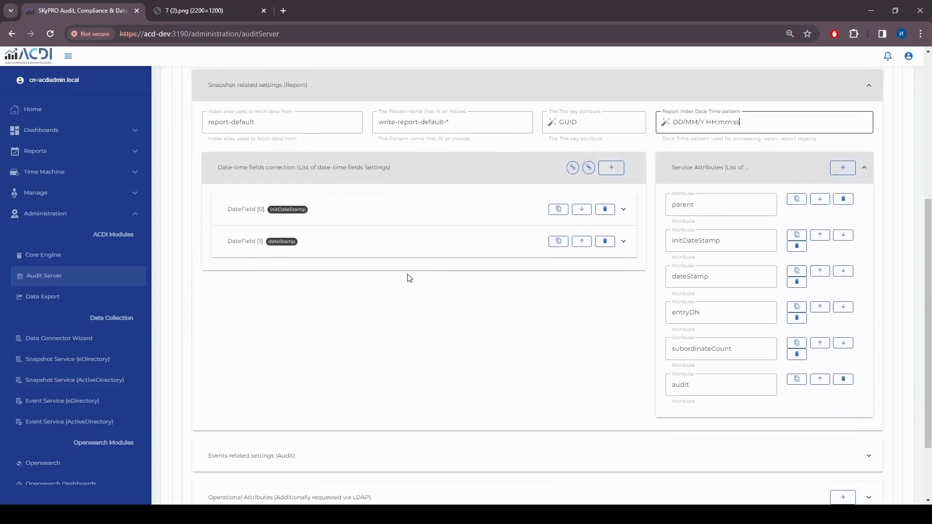
{"action": "scroll", "coordinate": [427, 263], "scroll_direction": "up", "scroll_amount": 1}
{"action": "left_click", "coordinate": [459, 231]}
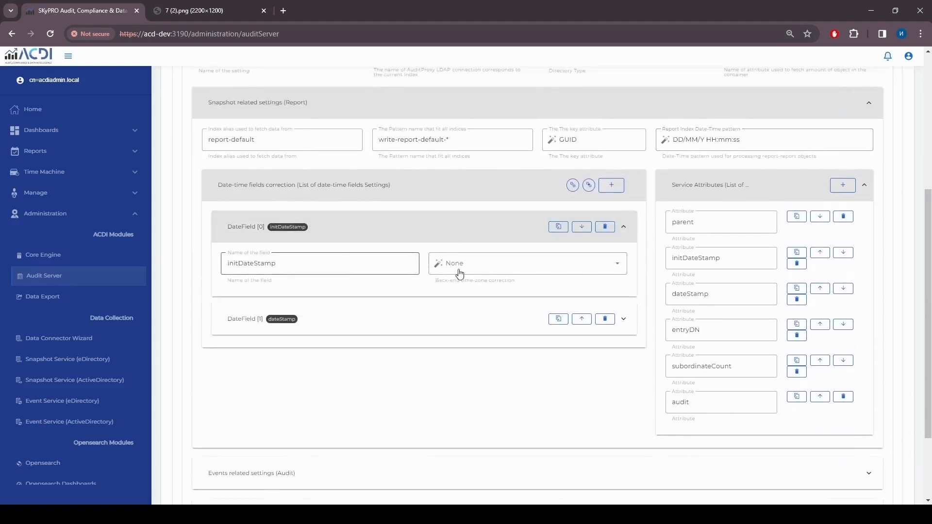
{"action": "left_click", "coordinate": [380, 329]}
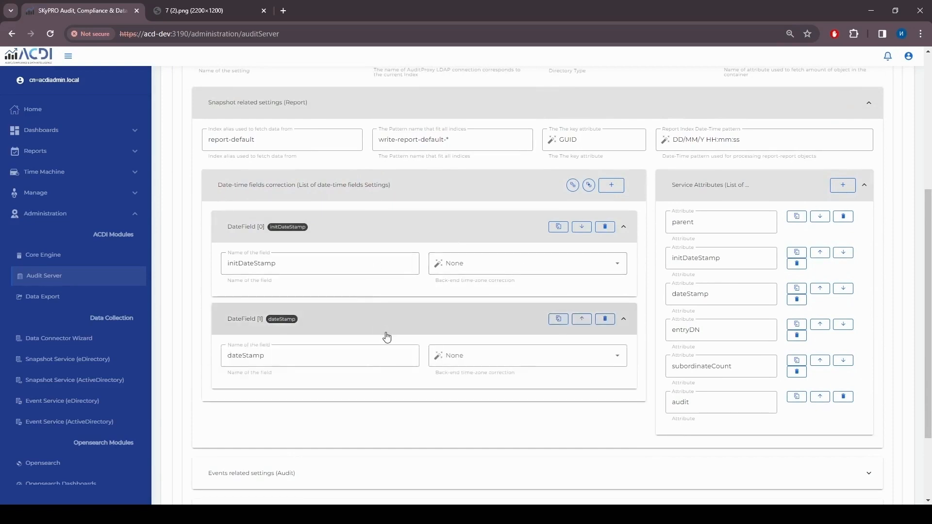
View the back-end time-zone correction options for initDateStamp without changing them, and collapse both date field entries.
{"action": "left_click", "coordinate": [486, 269]}
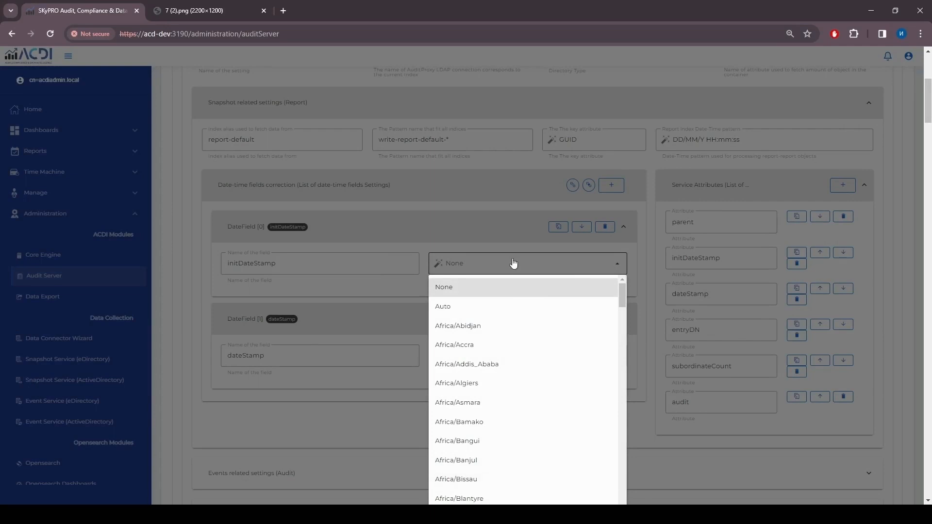
{"action": "left_click", "coordinate": [513, 263]}
{"action": "left_click", "coordinate": [437, 232]}
{"action": "left_click", "coordinate": [454, 266]}
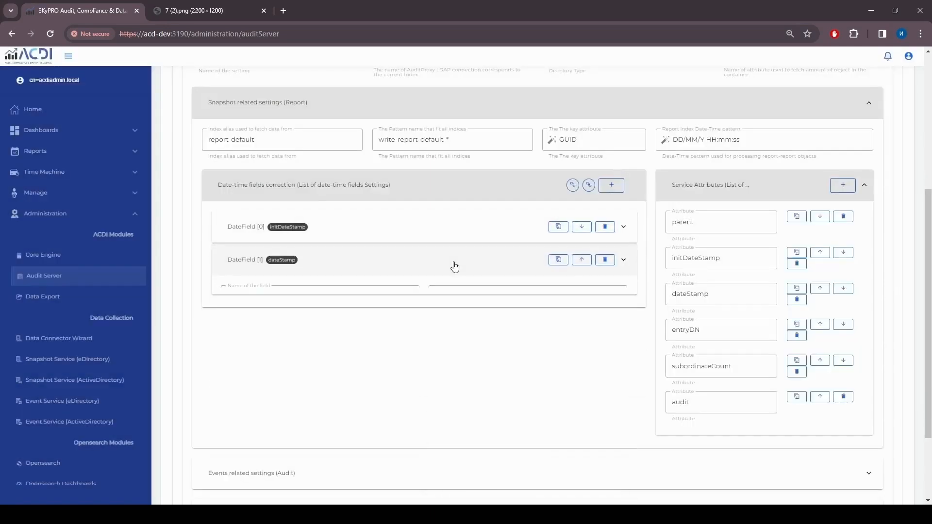
{"action": "scroll", "coordinate": [412, 266], "scroll_direction": "up", "scroll_amount": 1}
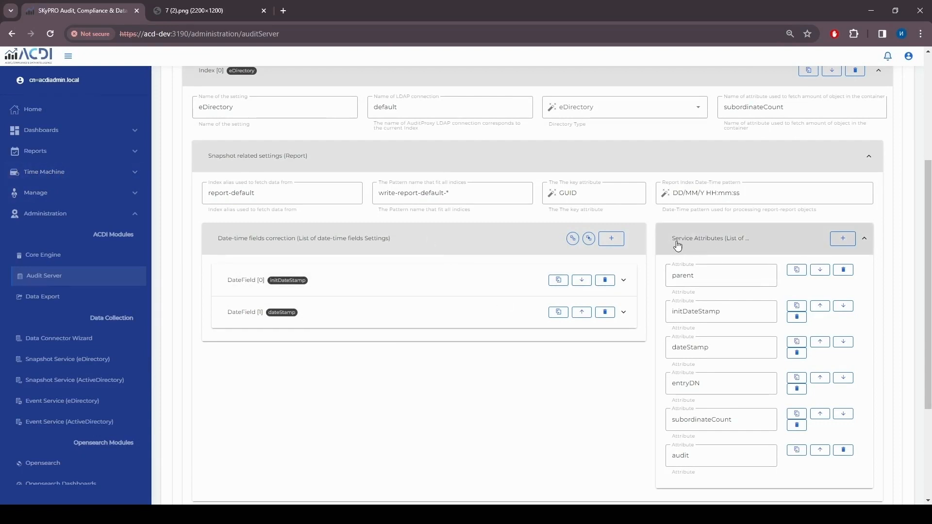
Review the Service Attributes list in the eDirectory index's Snapshot related settings.
{"action": "scroll", "coordinate": [738, 257], "scroll_direction": "down", "scroll_amount": 1}
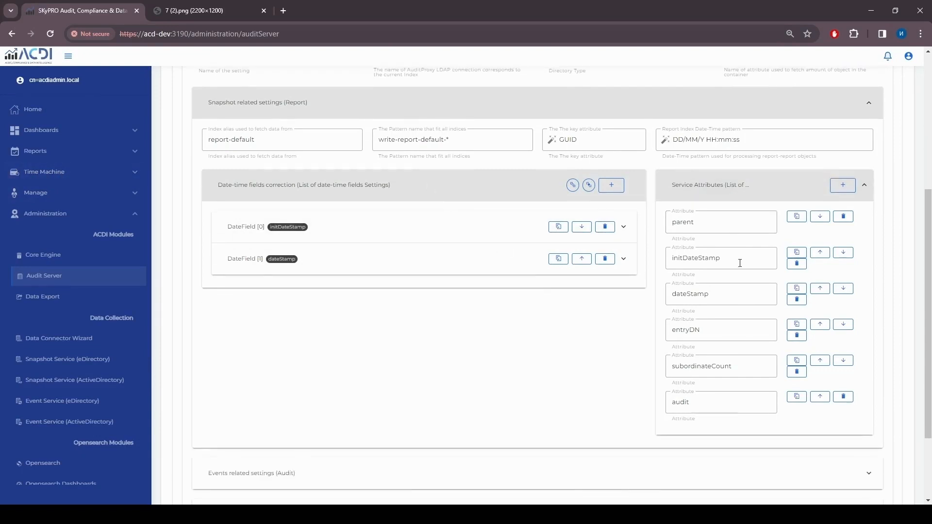
{"action": "scroll", "coordinate": [746, 430], "scroll_direction": "up", "scroll_amount": 1}
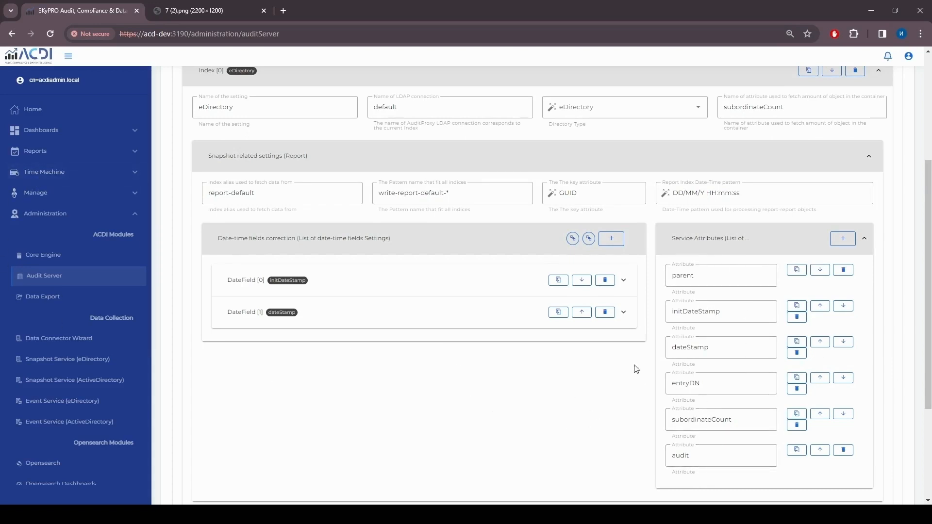
{"action": "scroll", "coordinate": [464, 414], "scroll_direction": "up", "scroll_amount": 1}
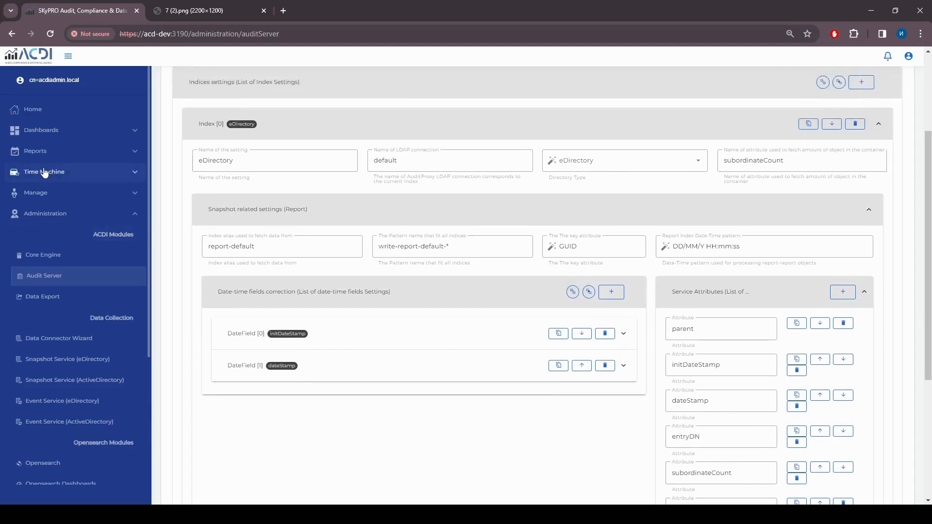
View the Time Machine's eDirectory snapshot timeline and go to the History Browser.
{"action": "left_click", "coordinate": [61, 175]}
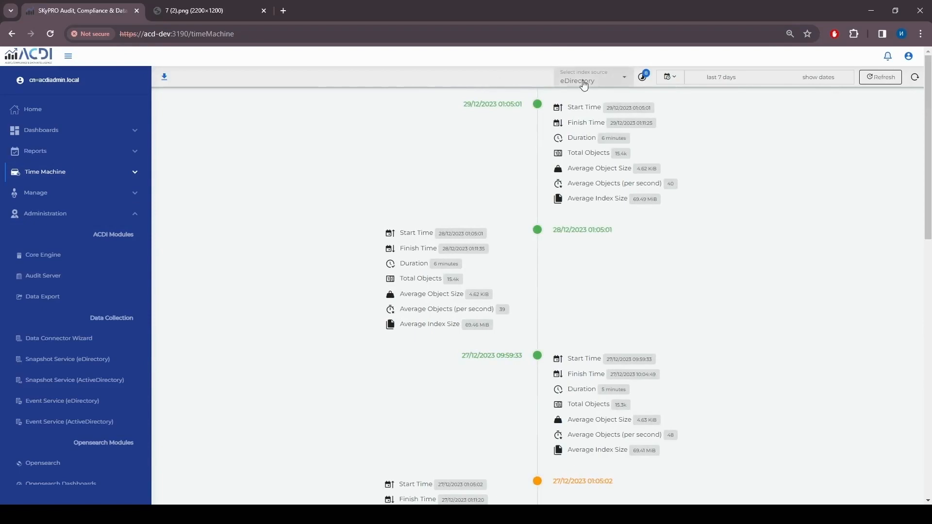
{"action": "scroll", "coordinate": [601, 129], "scroll_direction": "down", "scroll_amount": 5}
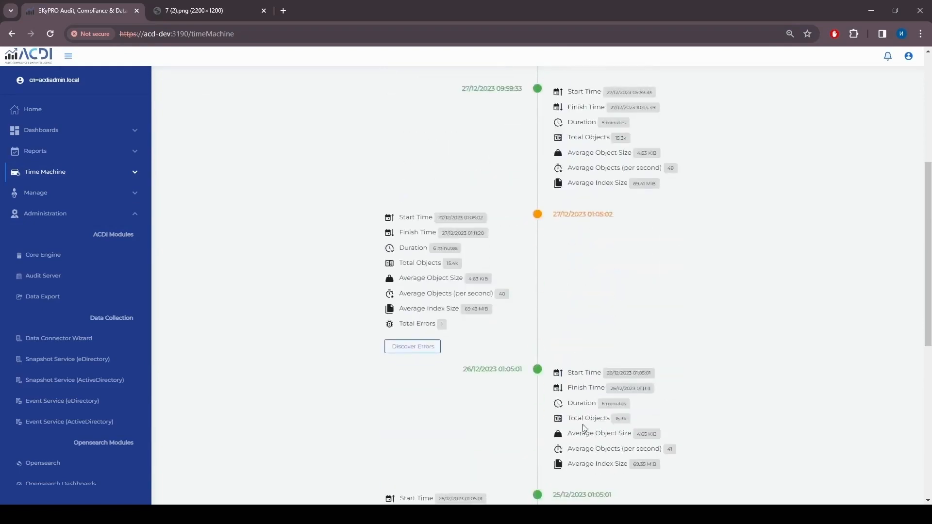
{"action": "scroll", "coordinate": [583, 350], "scroll_direction": "up", "scroll_amount": 4}
{"action": "scroll", "coordinate": [584, 200], "scroll_direction": "up", "scroll_amount": 1}
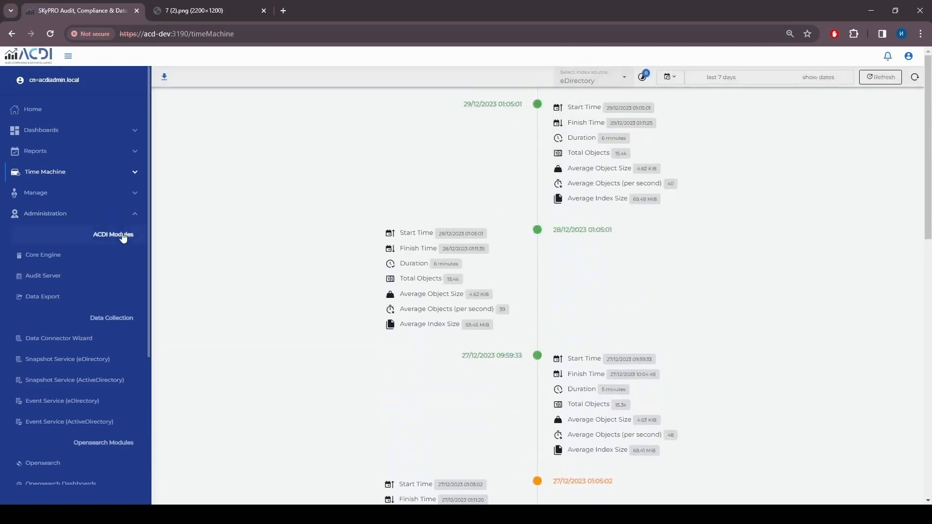
{"action": "left_click", "coordinate": [128, 179]}
{"action": "left_click", "coordinate": [49, 194]}
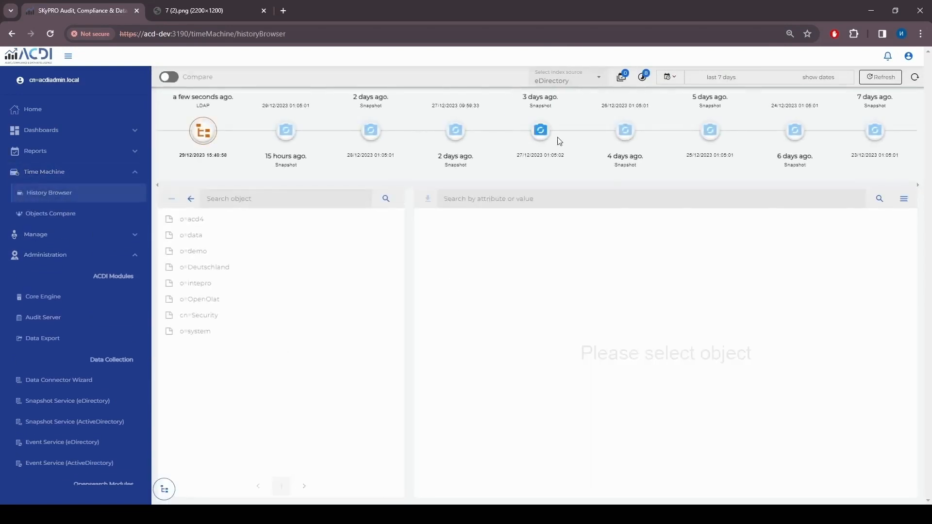
Browse the directory tree through o=acd4 and ou=users and open a user object's attributes.
{"action": "left_click", "coordinate": [193, 220]}
{"action": "left_click", "coordinate": [223, 265]}
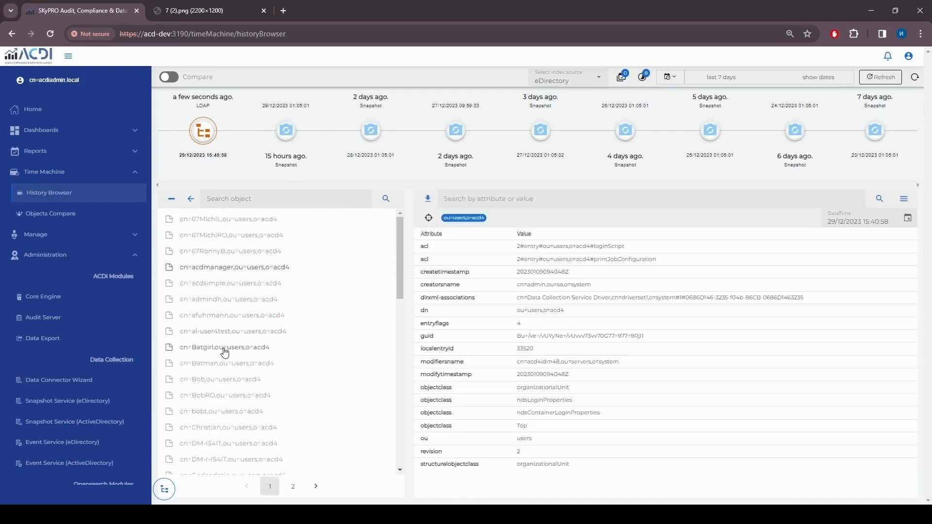
{"action": "left_click", "coordinate": [213, 322]}
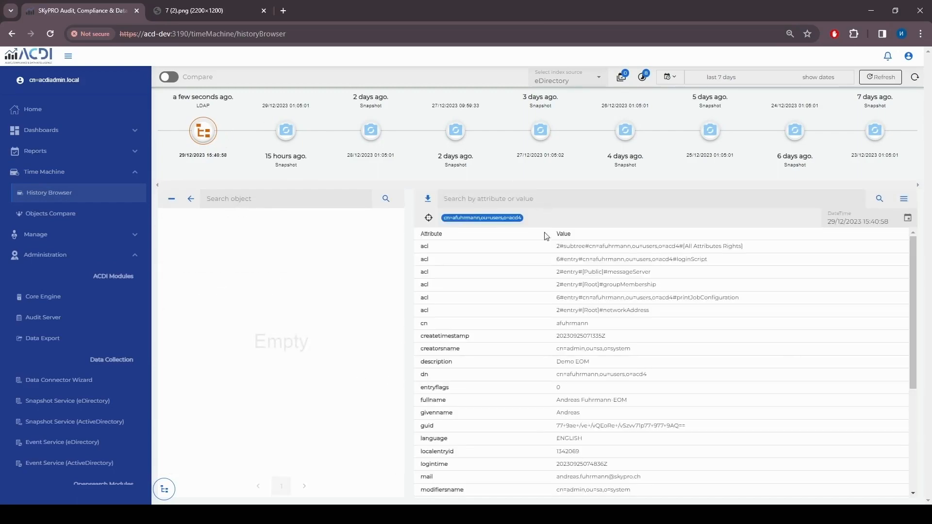
Check the attribute view's options without choosing any, and highlight the date of the 29/12/2023 01:05:01 snapshot.
{"action": "left_click", "coordinate": [904, 200]}
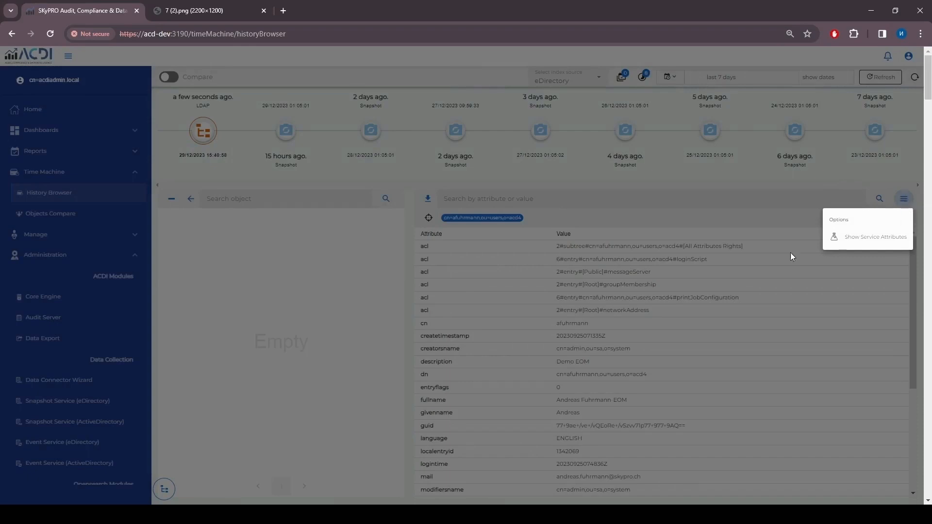
{"action": "left_click", "coordinate": [658, 198]}
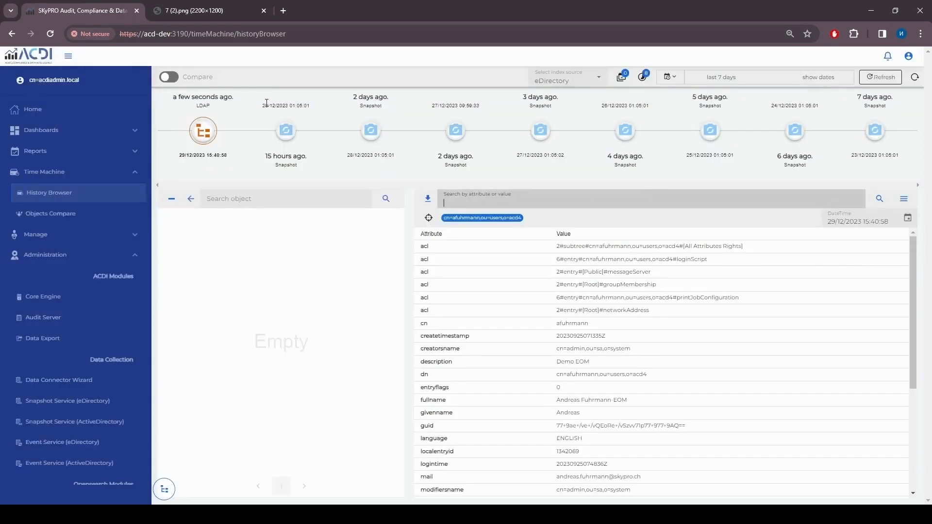
{"action": "left_click_drag", "start_coordinate": [263, 107], "coordinate": [299, 105]}
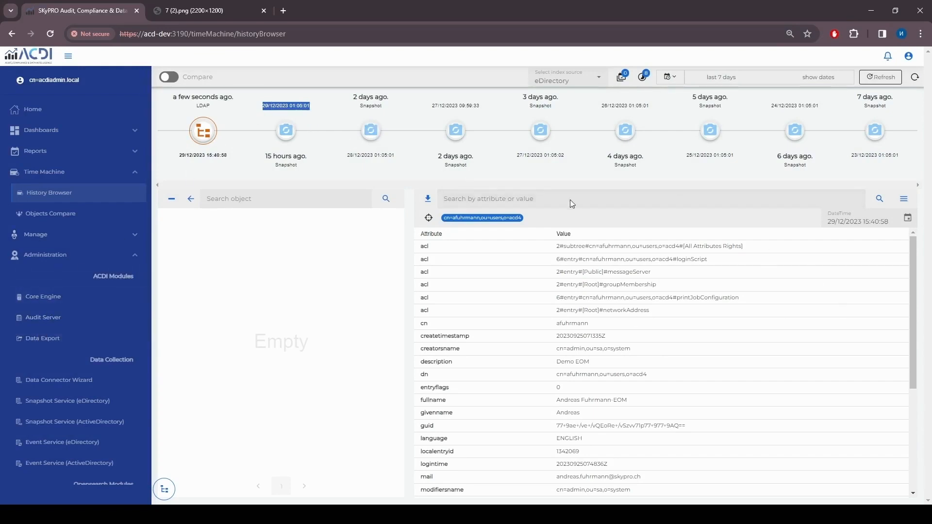
Temporarily show the user object's service attributes and highlight the entrydn row.
{"action": "left_click", "coordinate": [904, 199]}
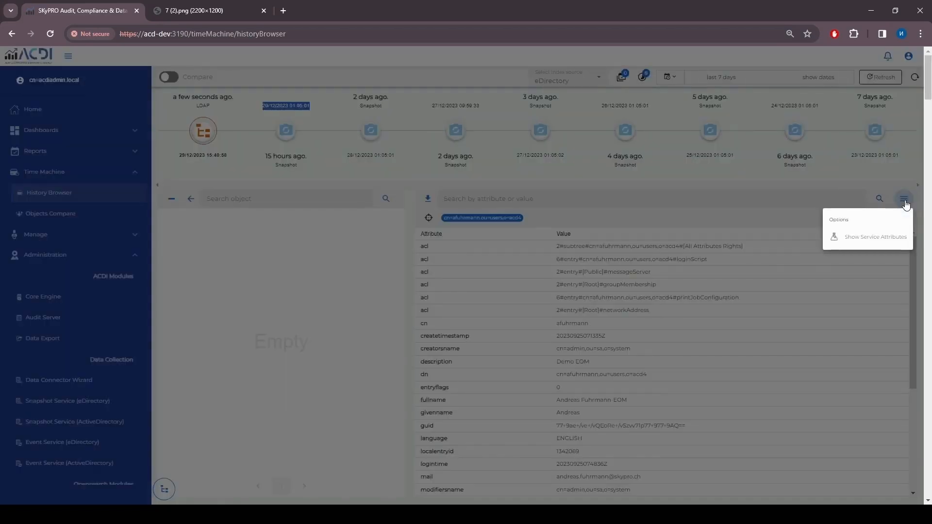
{"action": "left_click", "coordinate": [859, 238]}
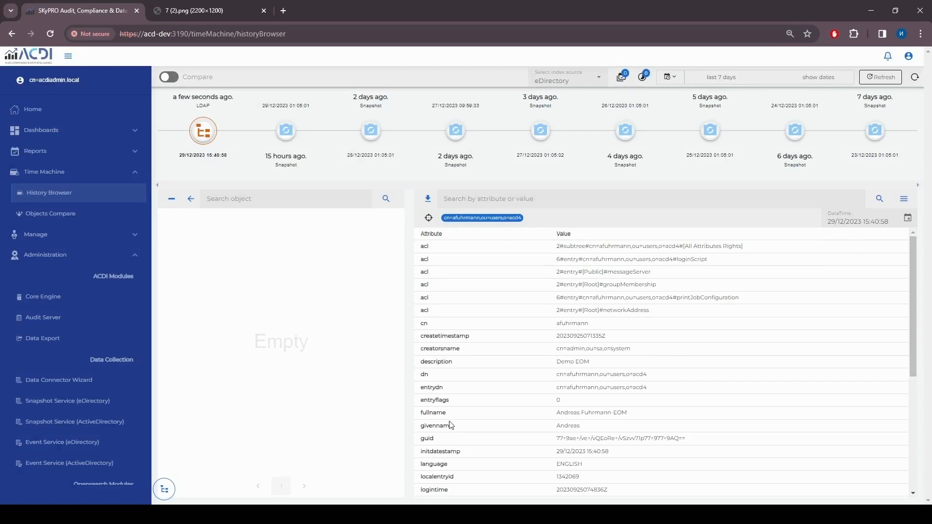
{"action": "left_click_drag", "start_coordinate": [423, 389], "coordinate": [662, 387]}
{"action": "scroll", "coordinate": [668, 424], "scroll_direction": "down", "scroll_amount": 2}
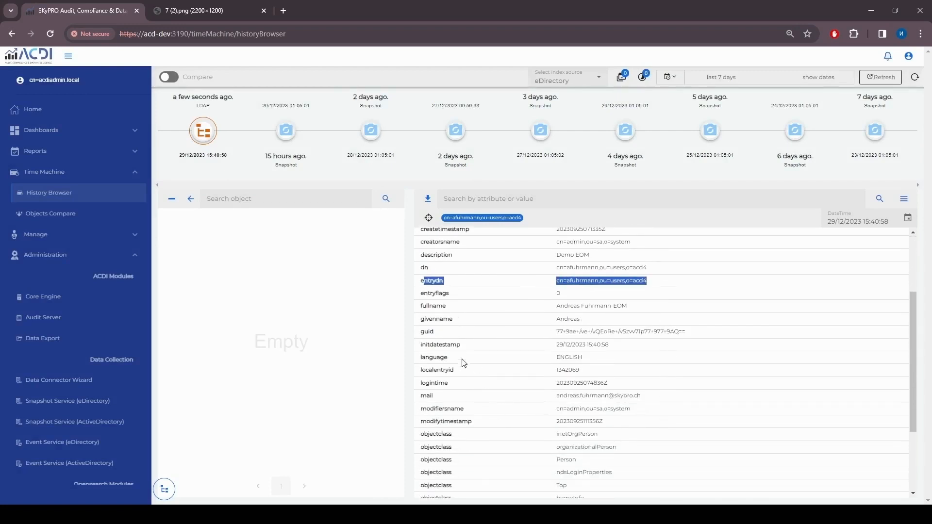
{"action": "scroll", "coordinate": [464, 416], "scroll_direction": "down", "scroll_amount": 2}
{"action": "scroll", "coordinate": [466, 421], "scroll_direction": "up", "scroll_amount": 5}
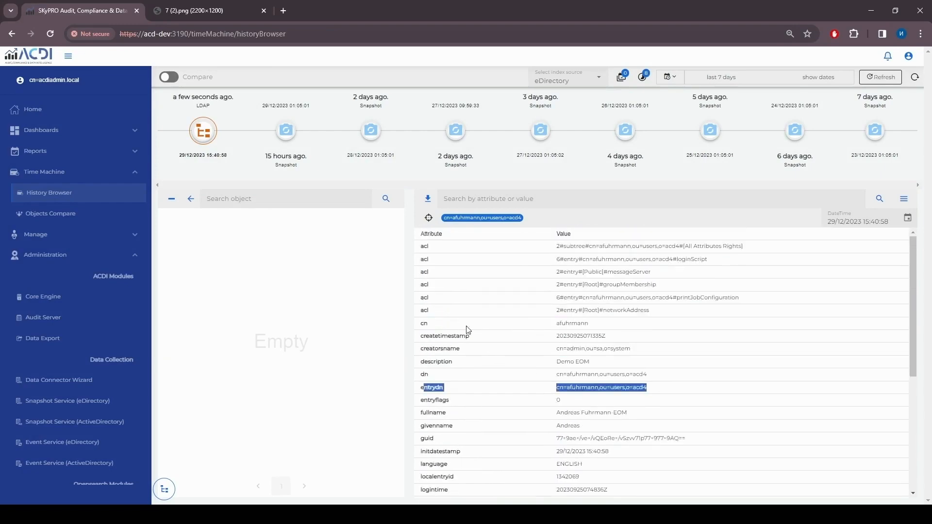
{"action": "left_click", "coordinate": [905, 199]}
{"action": "left_click", "coordinate": [860, 236]}
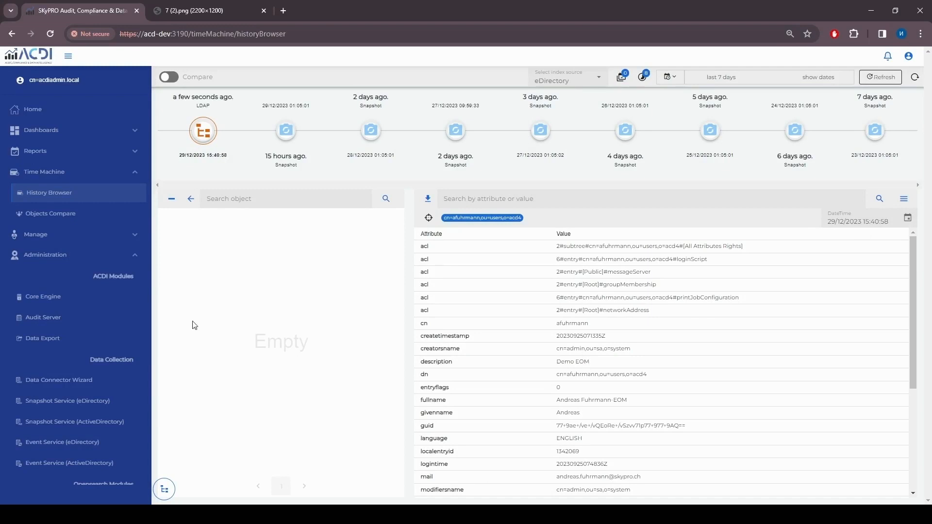
Return to the Audit Server's Indices settings and briefly expand the ActiveDirectory index.
{"action": "left_click", "coordinate": [66, 317]}
{"action": "left_click", "coordinate": [631, 119]}
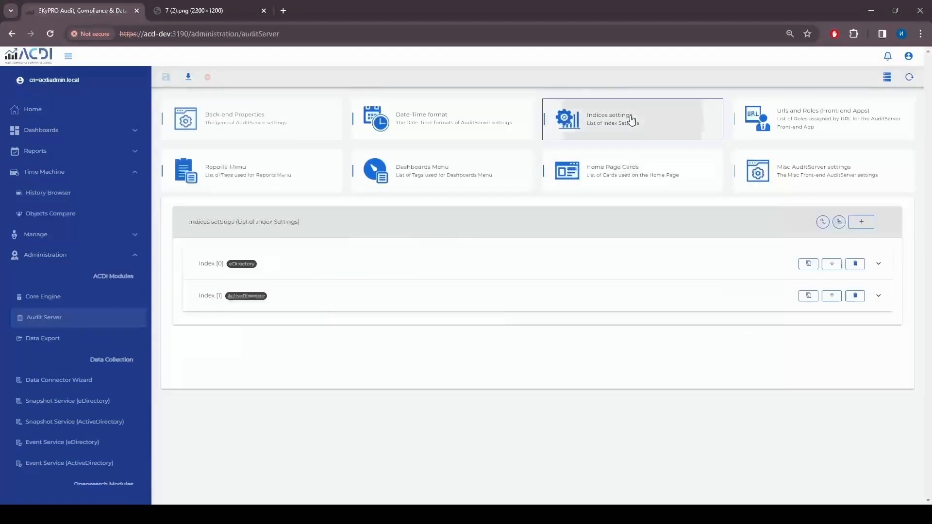
{"action": "left_click", "coordinate": [472, 303]}
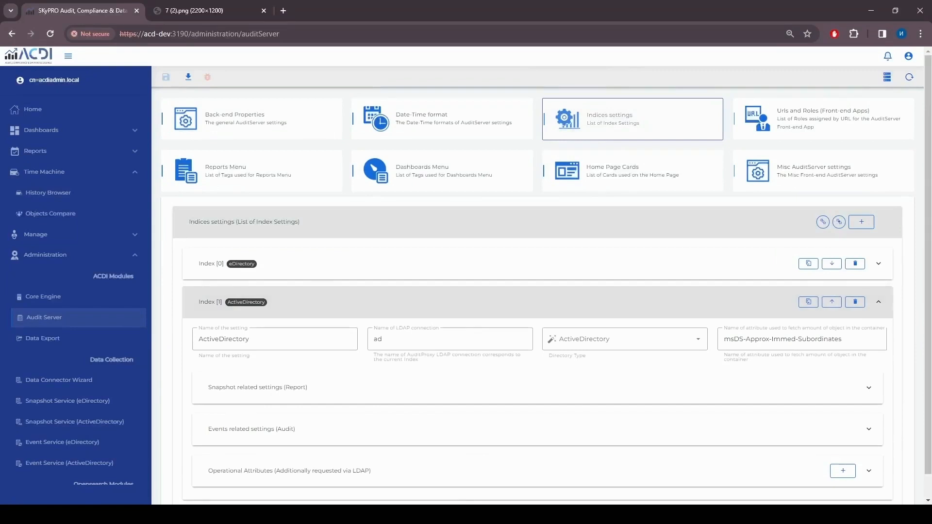
{"action": "left_click", "coordinate": [479, 305]}
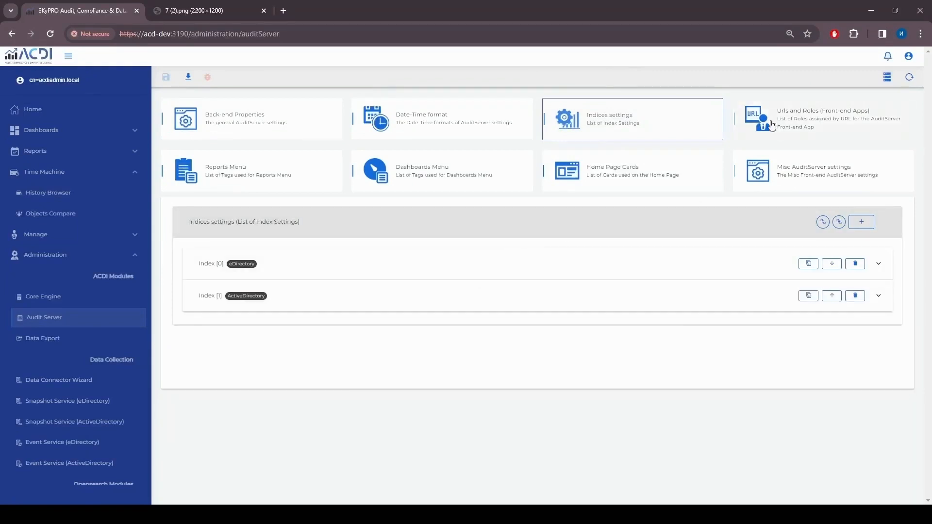
Open the Urls and Roles (Front-end Apps) settings and look through the list of URLs.
{"action": "left_click", "coordinate": [783, 127]}
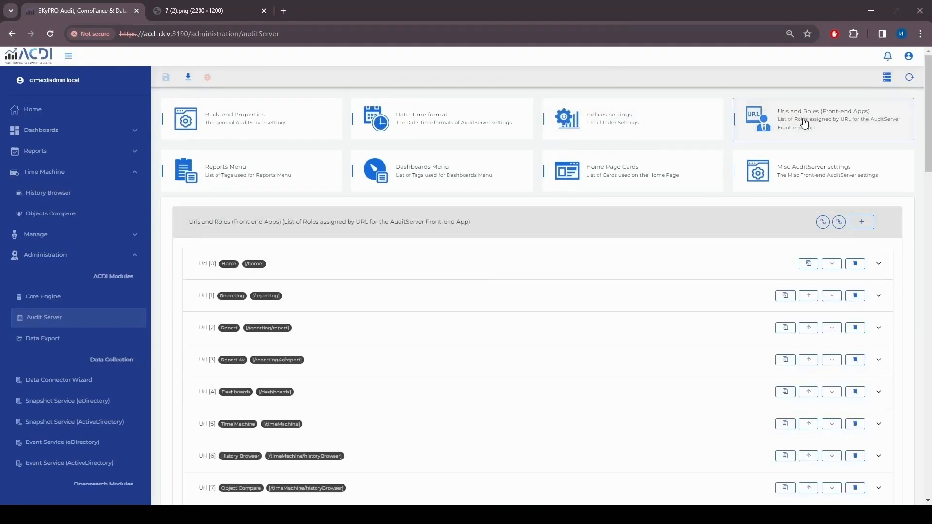
{"action": "scroll", "coordinate": [436, 322], "scroll_direction": "down", "scroll_amount": 5}
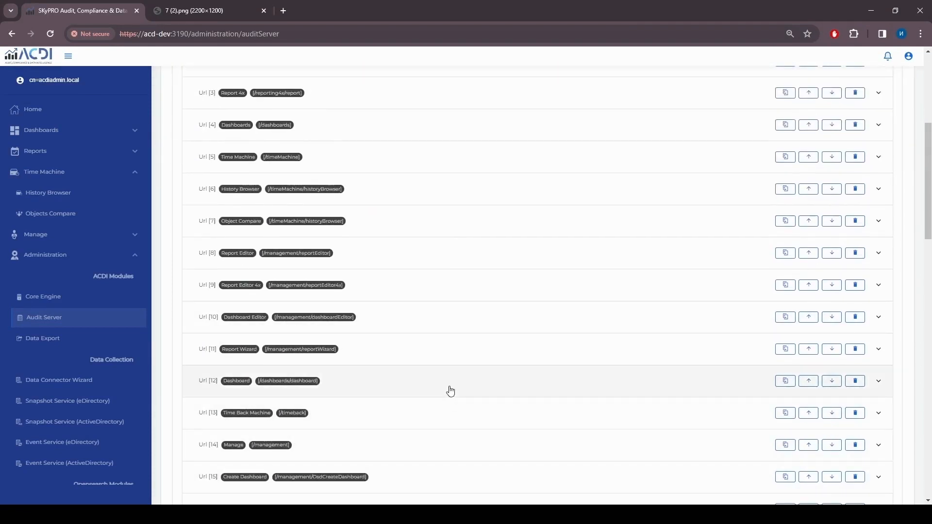
{"action": "scroll", "coordinate": [445, 391], "scroll_direction": "down", "scroll_amount": 3}
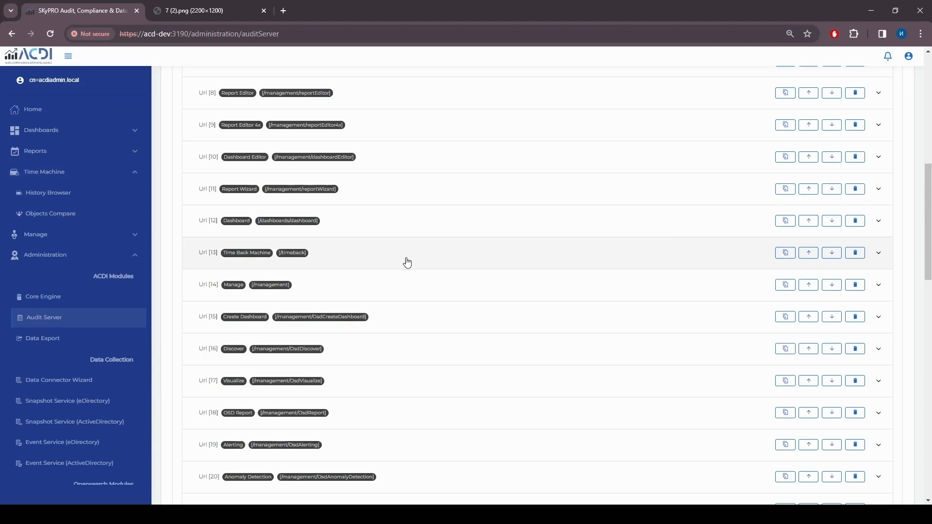
{"action": "scroll", "coordinate": [407, 261], "scroll_direction": "up", "scroll_amount": 2}
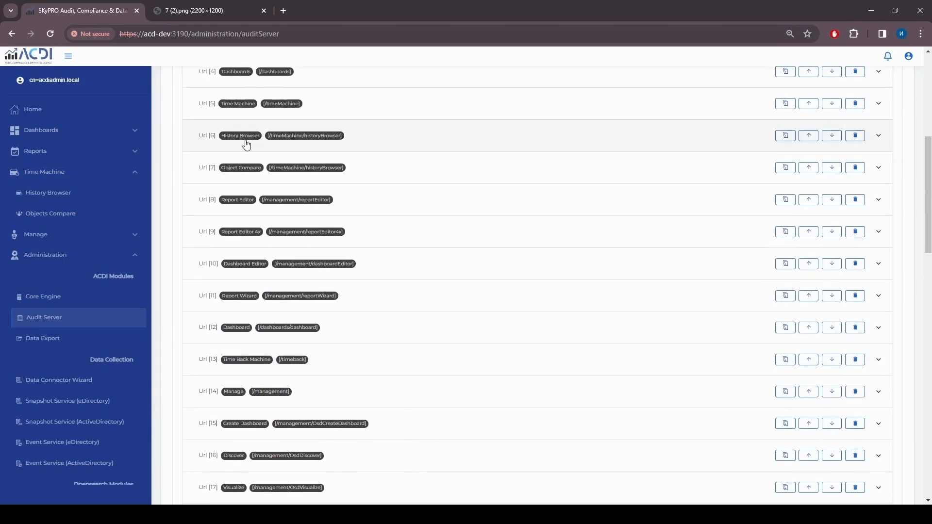
Expand the History Browser URL entry to view its allowed roles, and collapse it again.
{"action": "left_click", "coordinate": [454, 146]}
{"action": "left_click", "coordinate": [721, 186]}
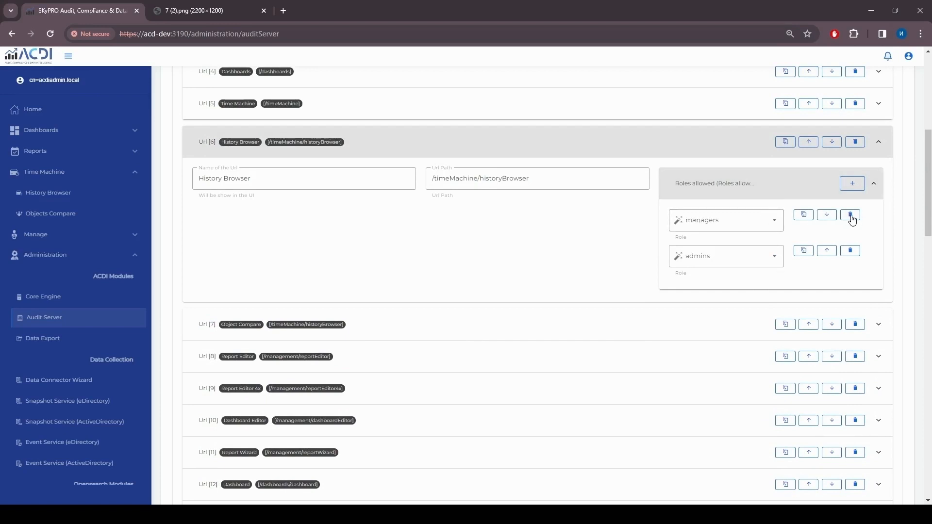
{"action": "left_click", "coordinate": [703, 154]}
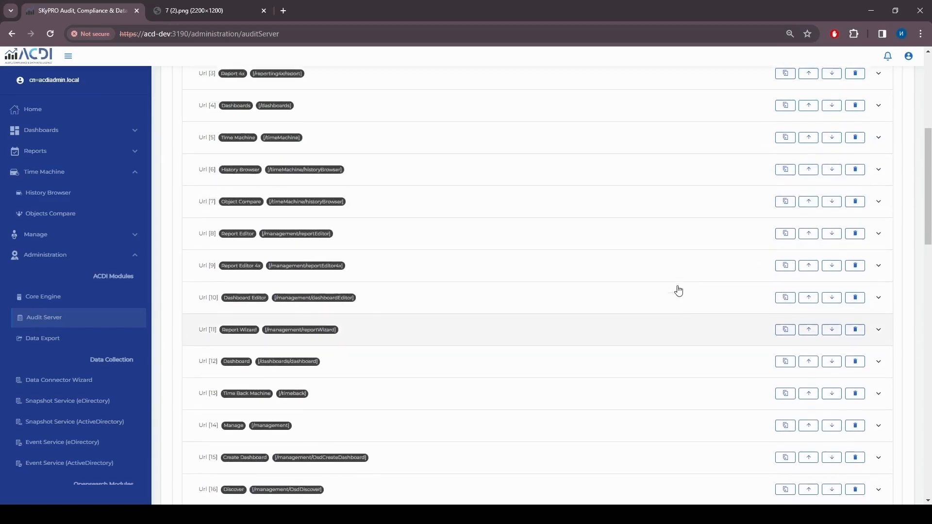
{"action": "scroll", "coordinate": [678, 290], "scroll_direction": "up", "scroll_amount": 6}
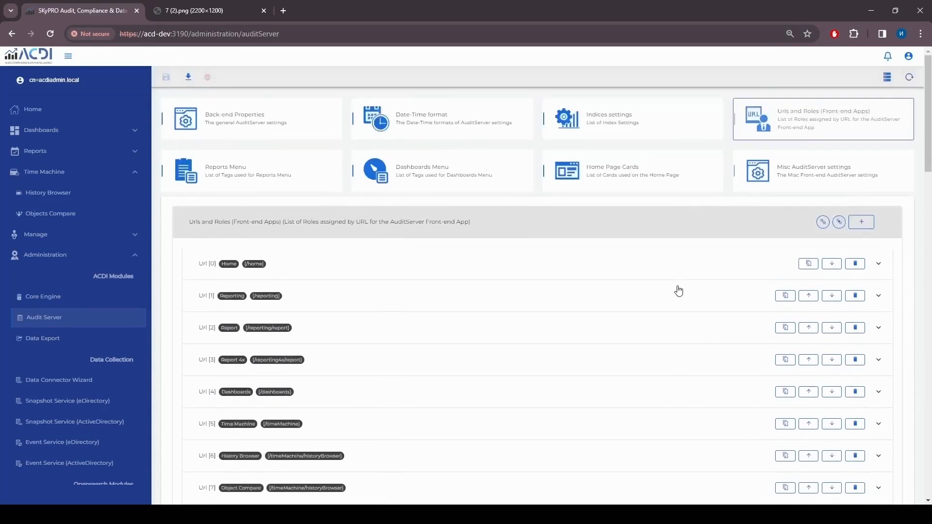
Open the Reports Menu settings and expand the Reports navigation section to compare its entries with the menu items.
{"action": "left_click", "coordinate": [255, 175]}
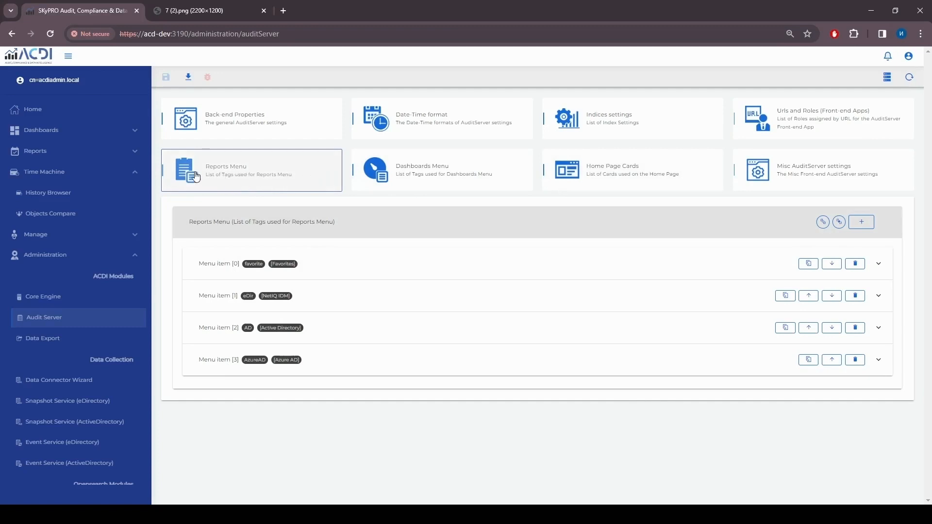
{"action": "left_click", "coordinate": [136, 170]}
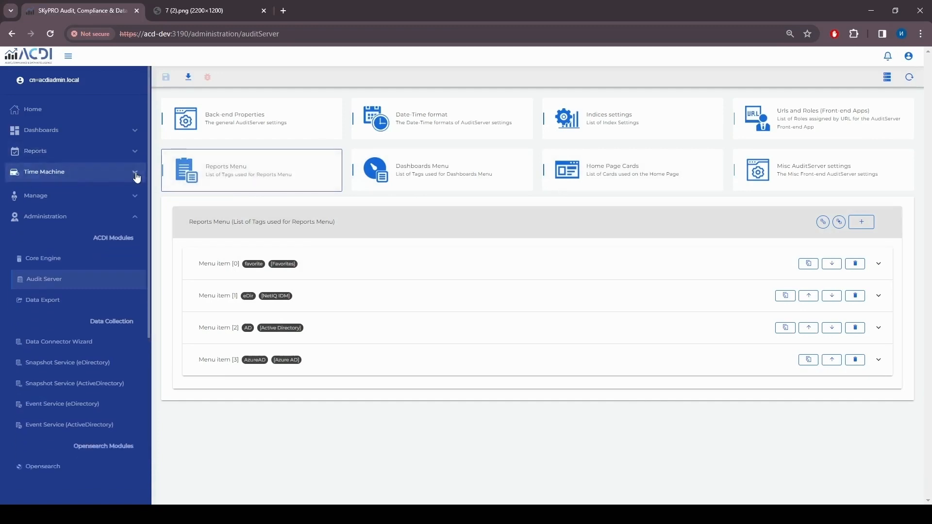
{"action": "left_click", "coordinate": [137, 151]}
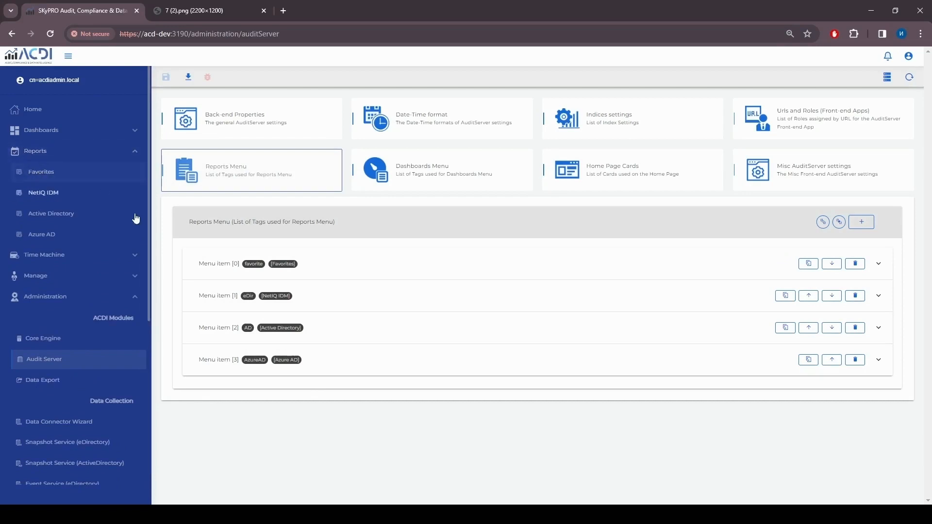
Duplicate the Azure AD item of the Reports Menu and give the copy the report tag custom and the title Custom.
{"action": "left_click", "coordinate": [809, 360]}
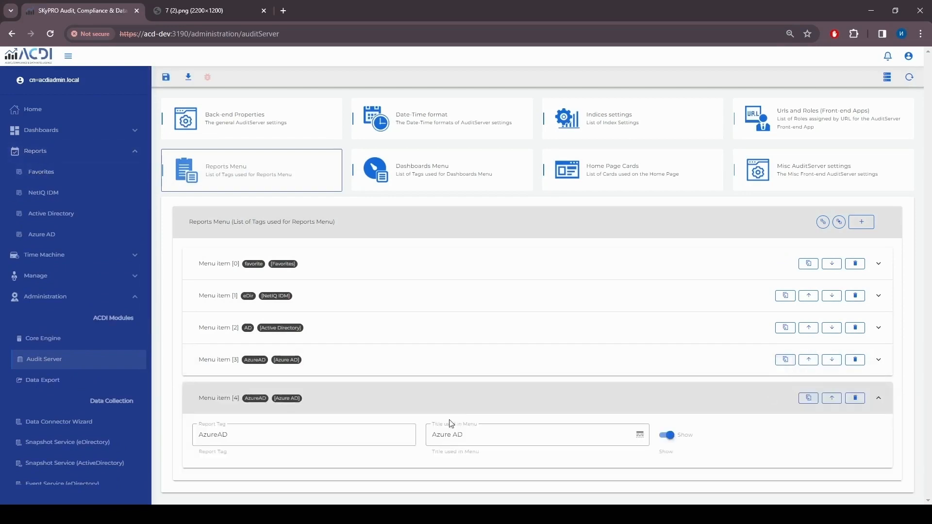
{"action": "left_click_drag", "start_coordinate": [243, 437], "coordinate": [156, 441]}
{"action": "type", "text": "custom"}
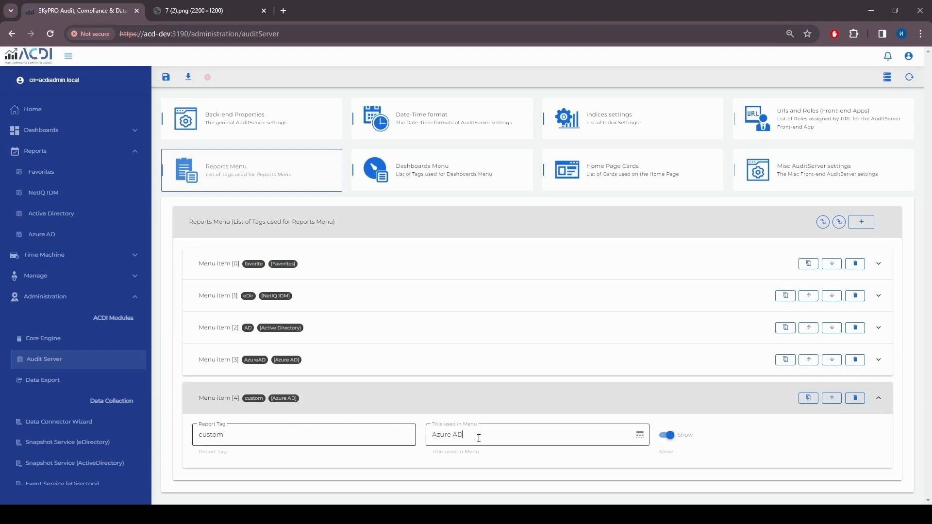
{"action": "key", "text": "Tab"}
{"action": "type", "text": "C"}
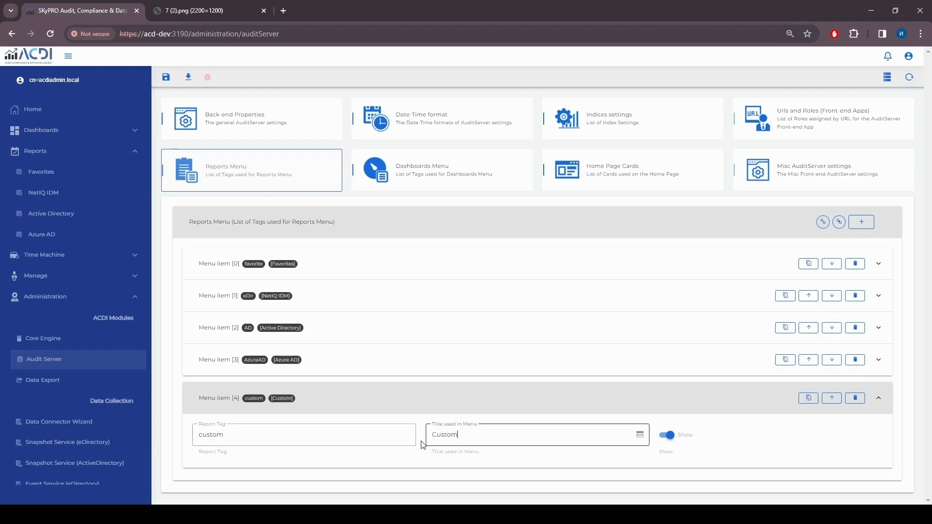
{"action": "type", "text": "ustom"}
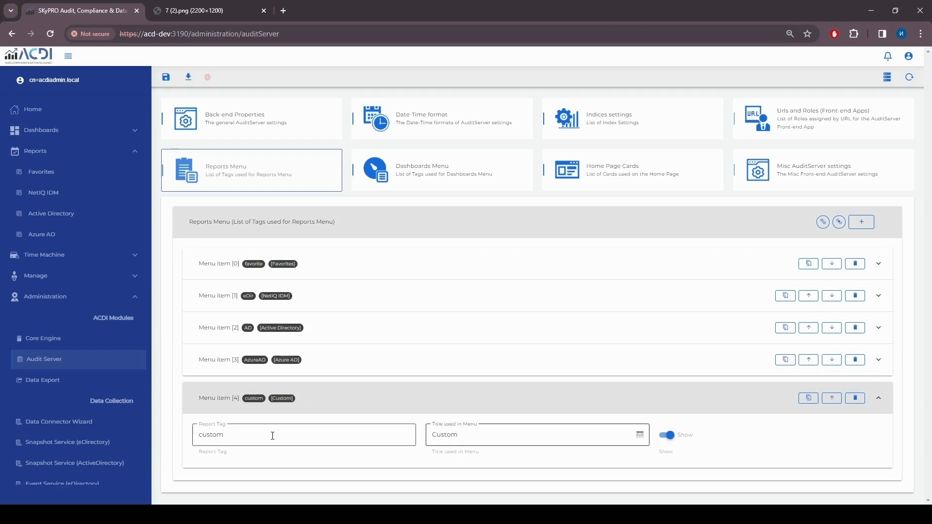
{"action": "left_click", "coordinate": [273, 435]}
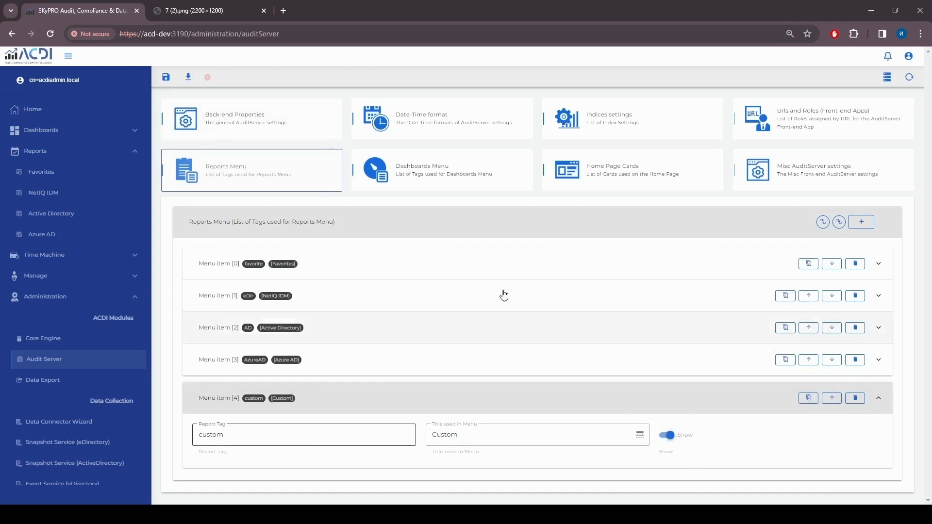
Save the Audit Server configuration with the new Reports Menu item, reload the page and expand the Reports navigation section.
{"action": "left_click", "coordinate": [166, 78]}
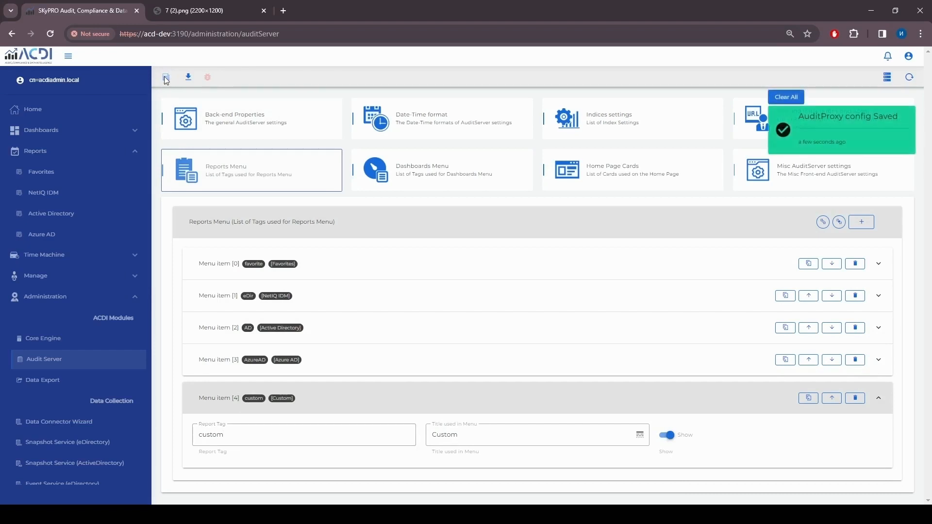
{"action": "left_click", "coordinate": [51, 34]}
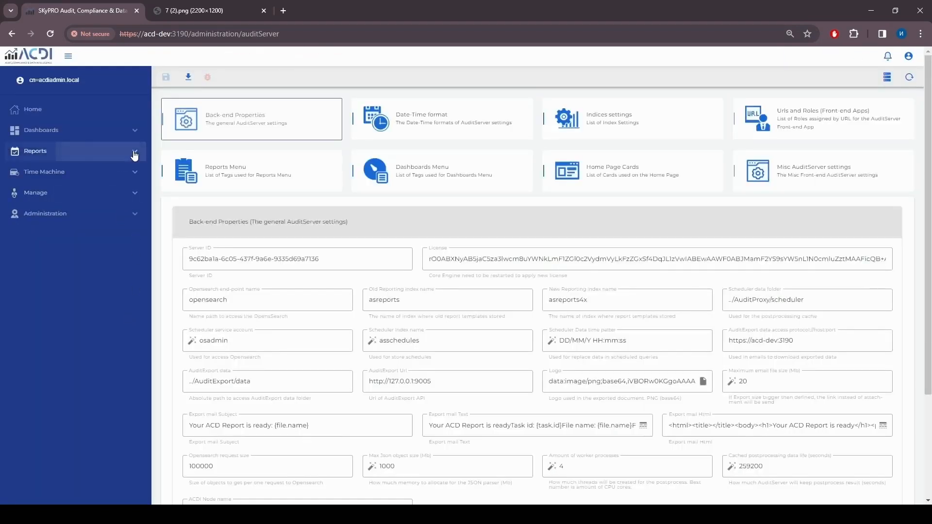
{"action": "left_click", "coordinate": [135, 155]}
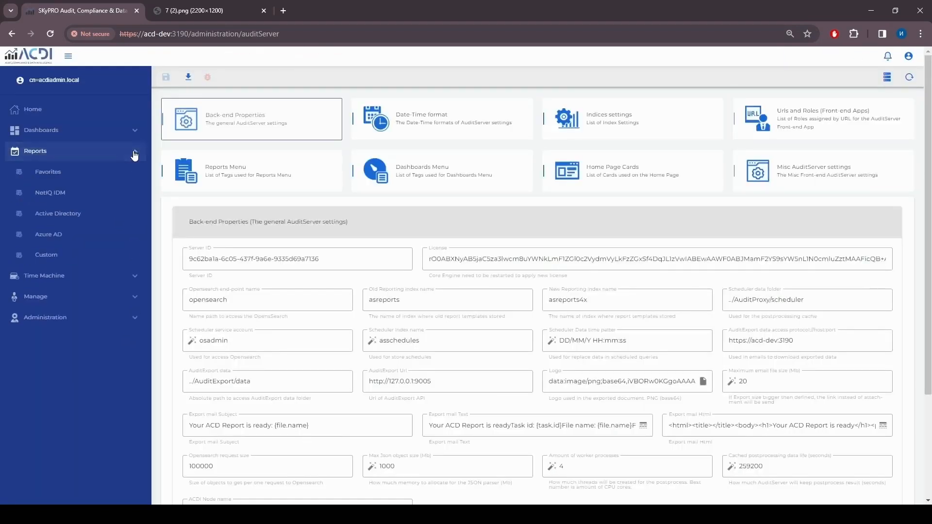
Open the Custom reports page and look at the titles of the reports it contains.
{"action": "left_click", "coordinate": [50, 259]}
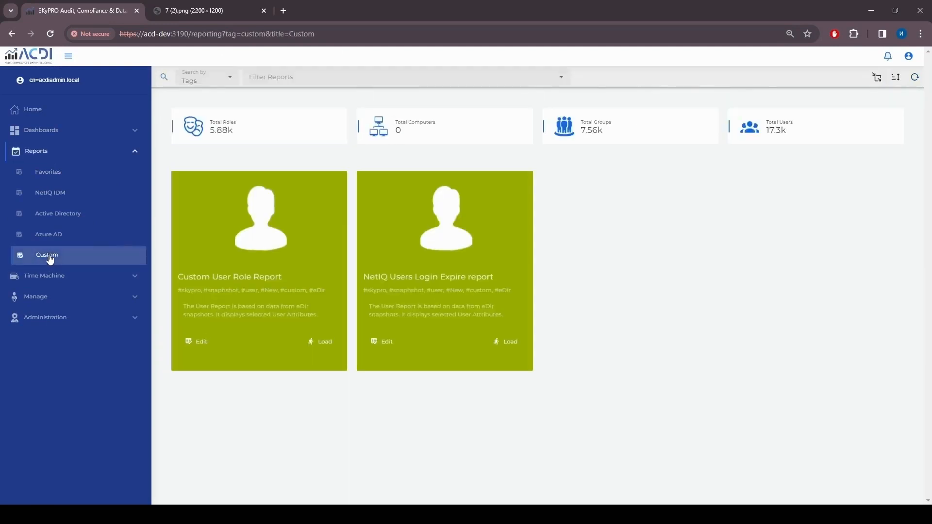
{"action": "left_click_drag", "start_coordinate": [179, 277], "coordinate": [285, 275]}
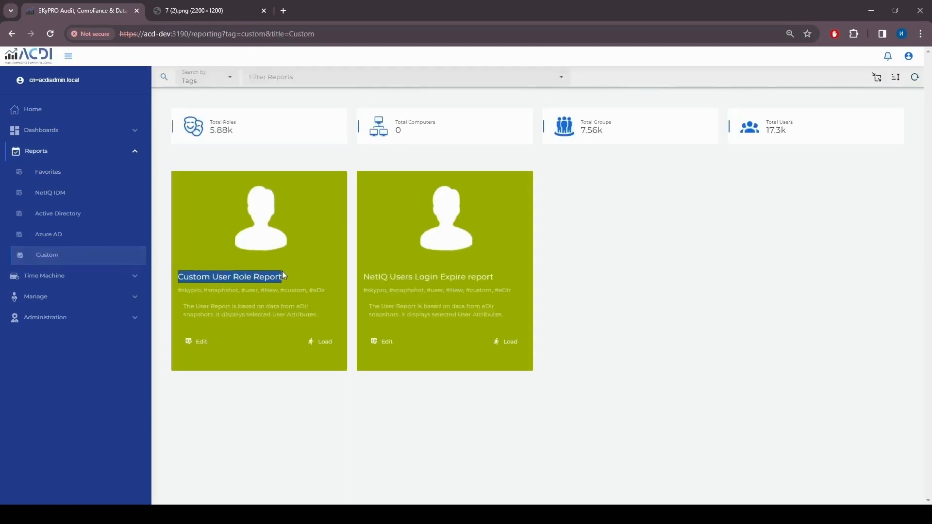
{"action": "left_click_drag", "start_coordinate": [365, 276], "coordinate": [508, 281]}
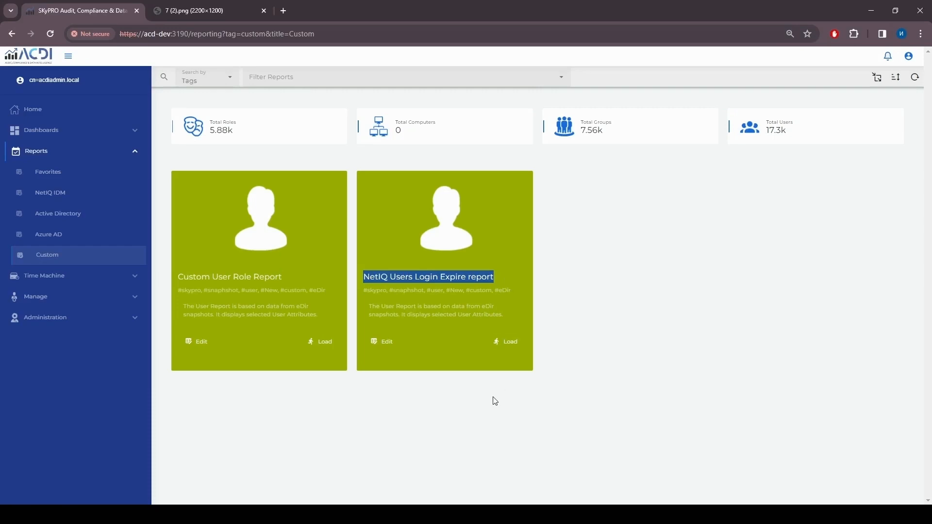
Return to the Audit Server administration page and reopen its Reports Menu settings.
{"action": "left_click", "coordinate": [134, 321]}
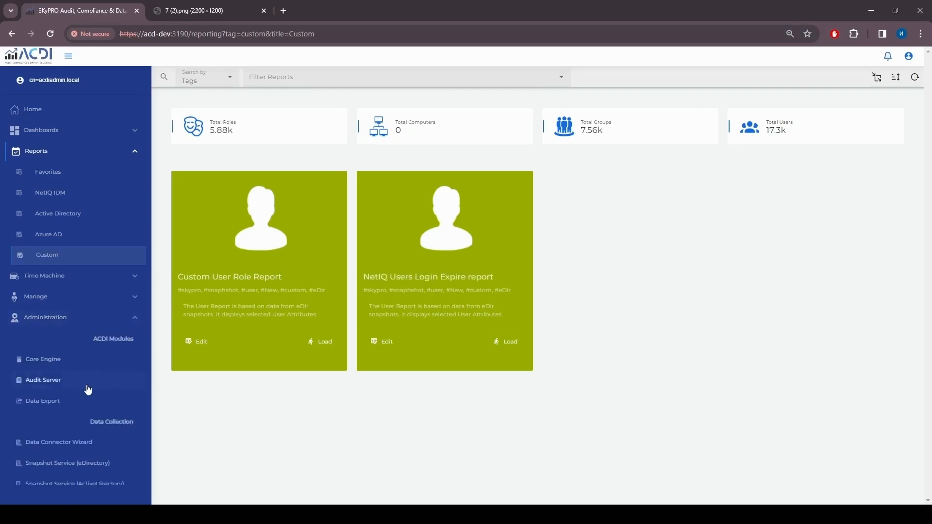
{"action": "left_click", "coordinate": [54, 392]}
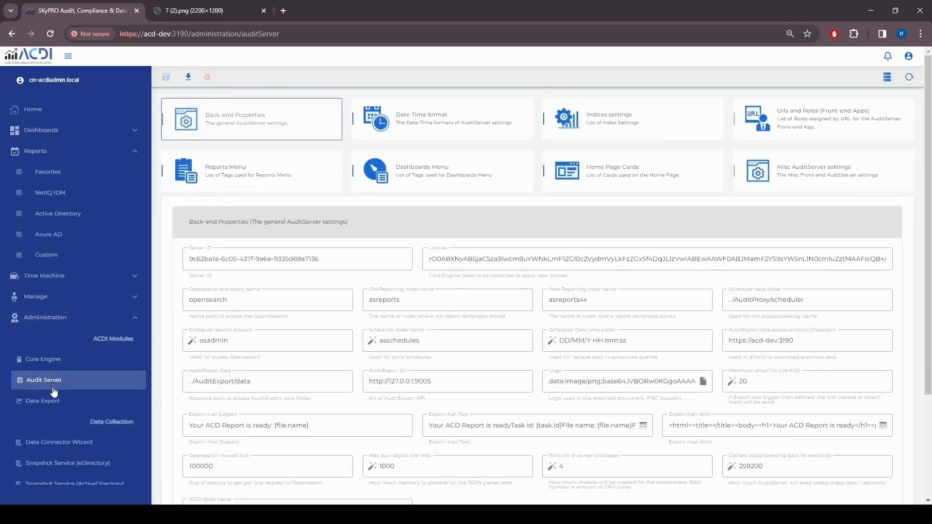
{"action": "left_click", "coordinate": [301, 176]}
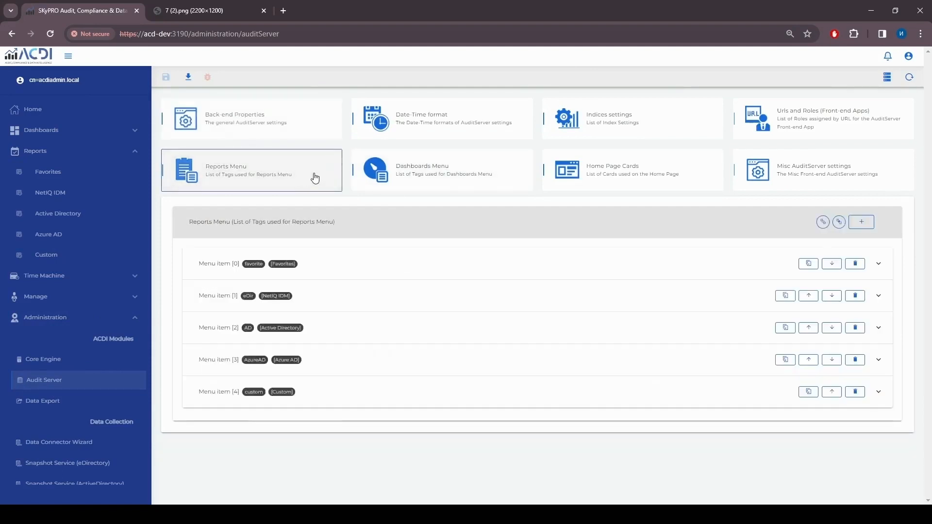
Open the Dashboards Menu settings, and expand the Dashboards navigation section instead of Reports to compare its entries with the menu items.
{"action": "left_click", "coordinate": [434, 179]}
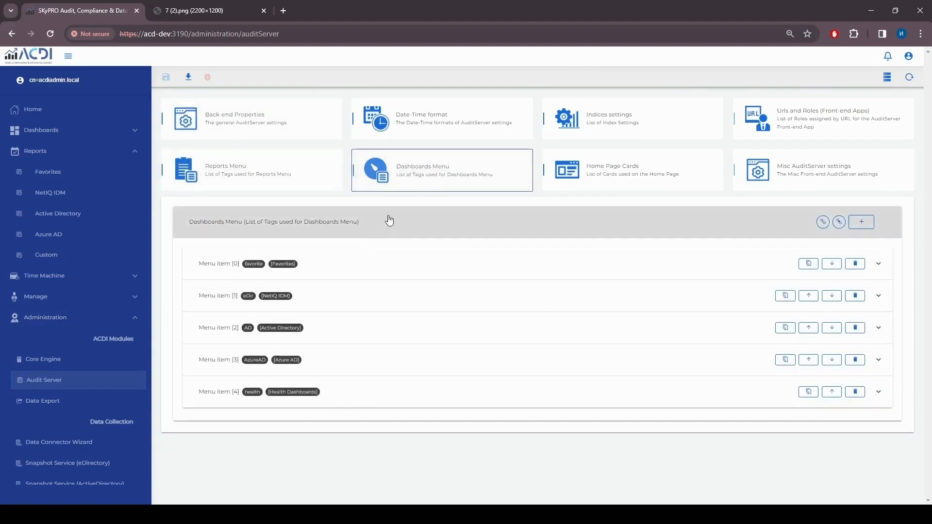
{"action": "left_click", "coordinate": [137, 150]}
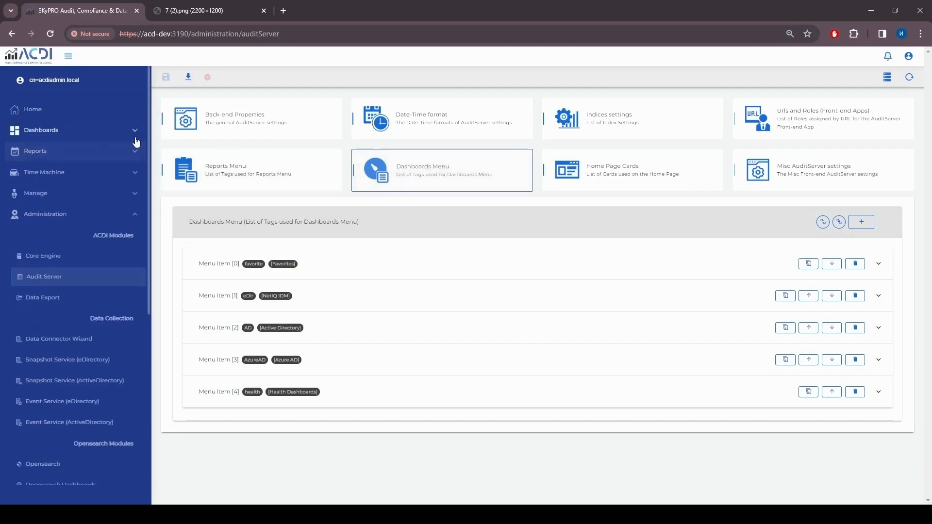
{"action": "left_click", "coordinate": [136, 131]}
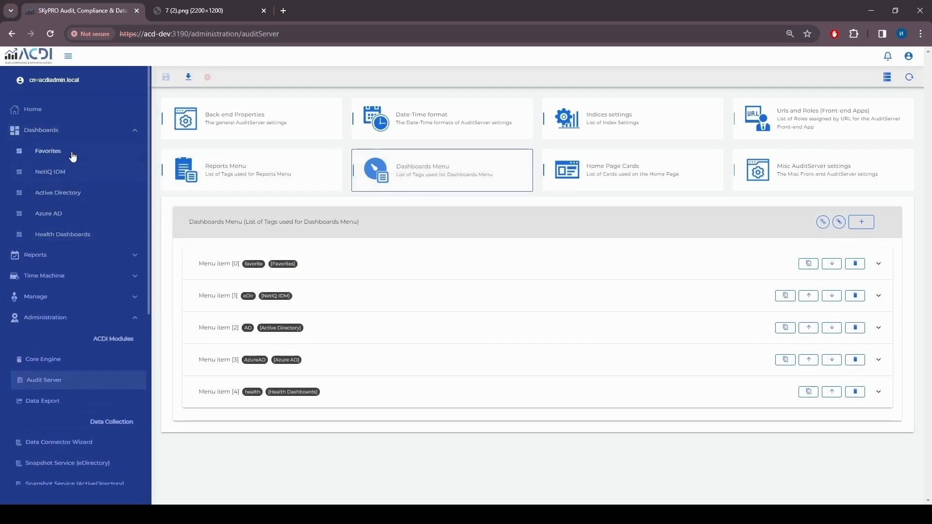
Duplicate the Health Dashboards item of the Dashboards Menu and give the copy the report tag custom and the title Custom.
{"action": "left_click", "coordinate": [809, 391]}
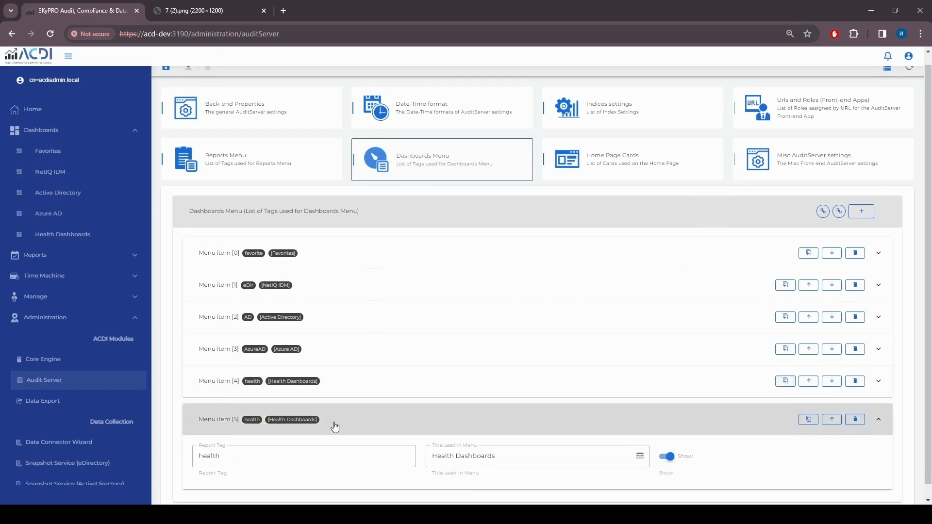
{"action": "double_click", "coordinate": [242, 436]}
{"action": "key", "text": "BackSpace"}
{"action": "type", "text": "cus"}
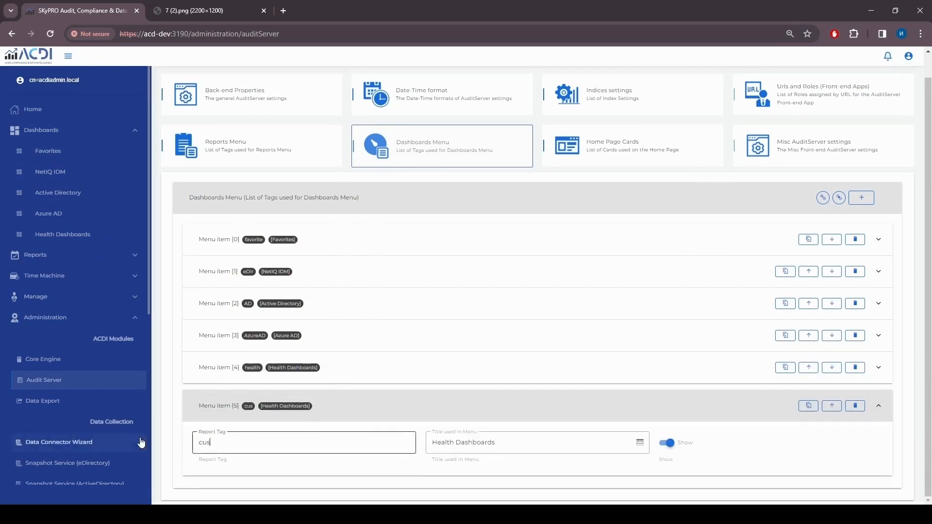
{"action": "type", "text": "tom"}
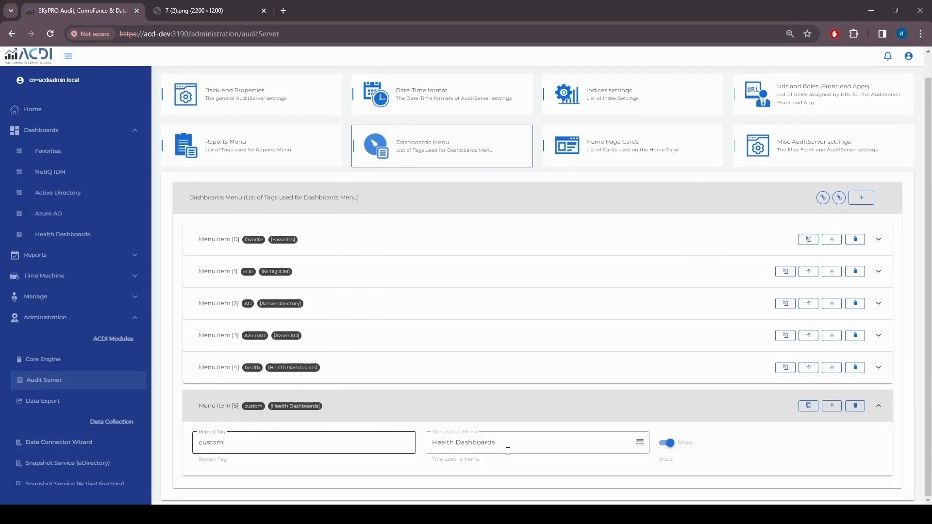
{"action": "triple_click", "coordinate": [505, 443]}
{"action": "type", "text": "Cust"}
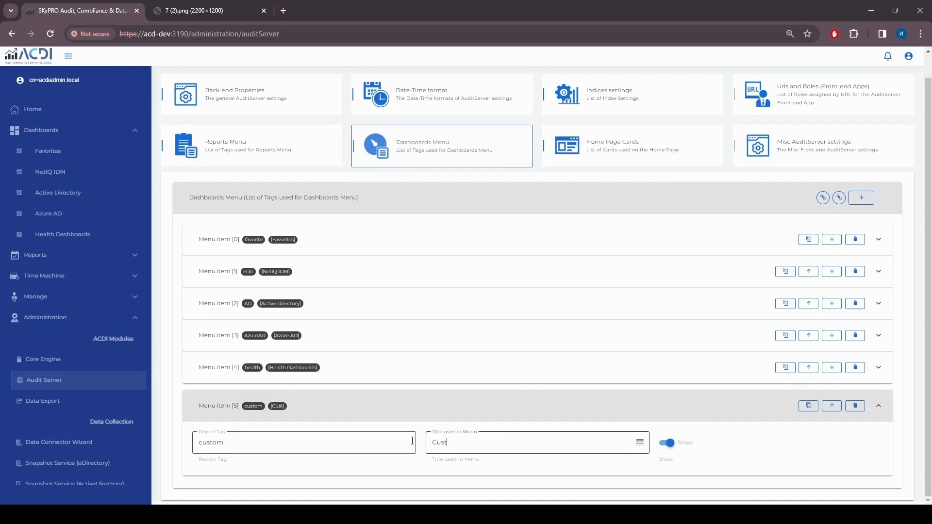
{"action": "type", "text": "om"}
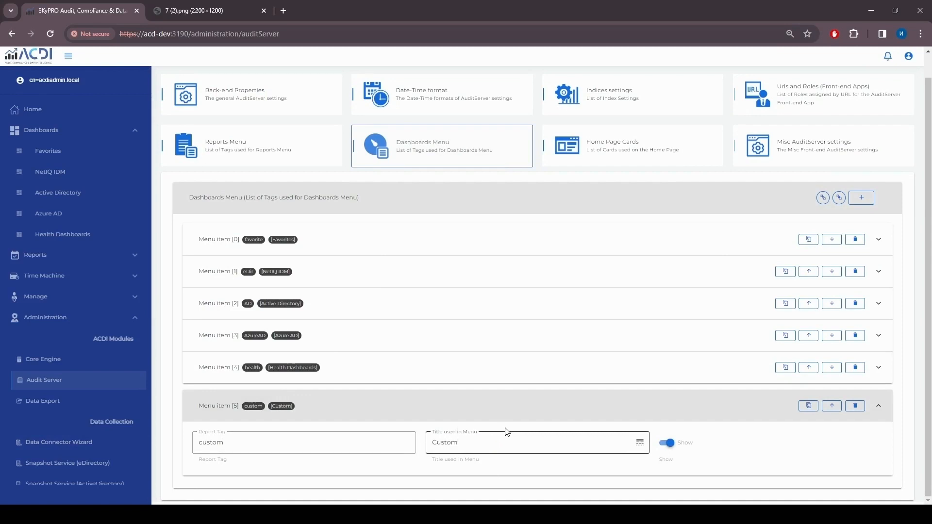
Save the Dashboards Menu change, reload the page and expand the Dashboards navigation section to check for the Custom entry.
{"action": "scroll", "coordinate": [506, 431], "scroll_direction": "up", "scroll_amount": 1}
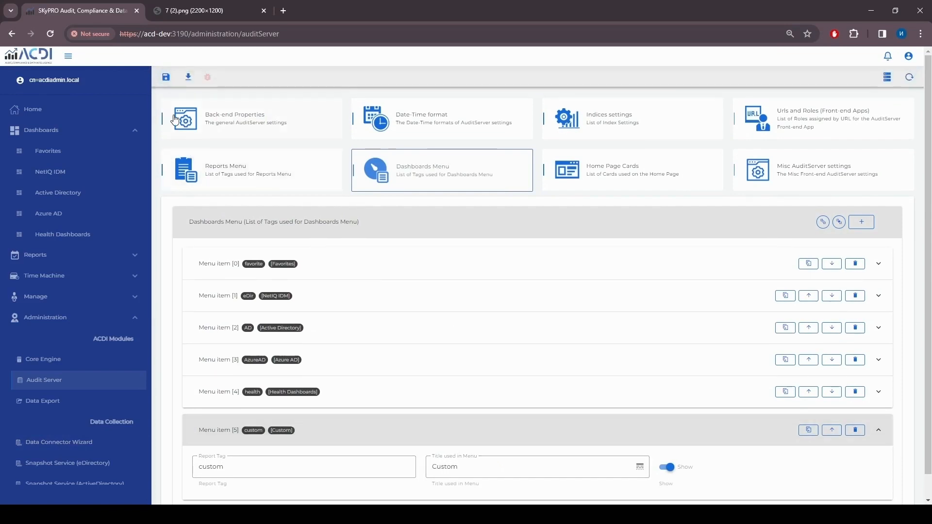
{"action": "left_click", "coordinate": [51, 32]}
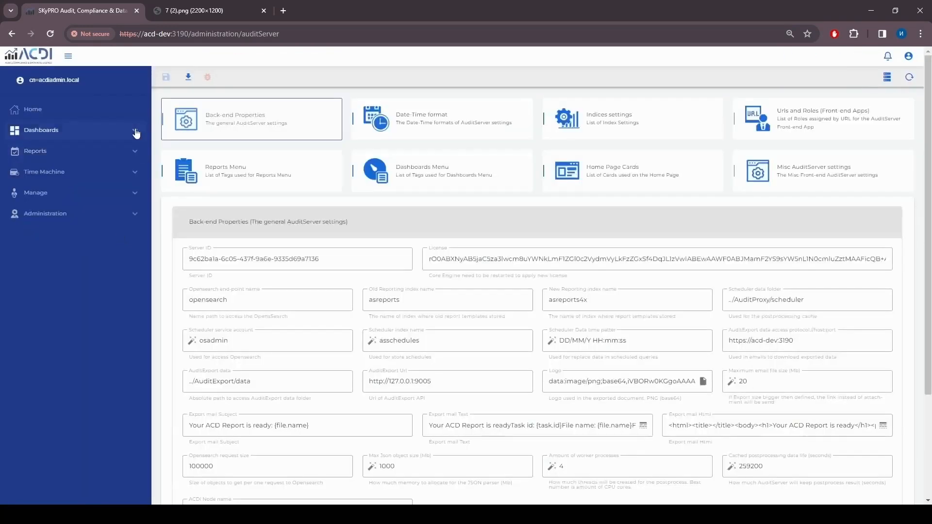
{"action": "left_click", "coordinate": [138, 132]}
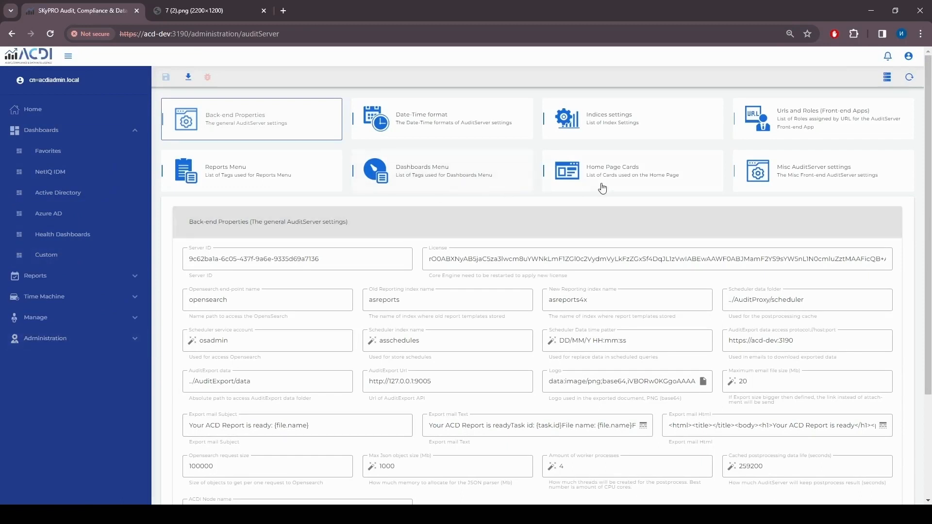
Open the Home Page Cards settings, look through the card list and expand the Dashboards card.
{"action": "left_click", "coordinate": [630, 180]}
{"action": "scroll", "coordinate": [495, 275], "scroll_direction": "down", "scroll_amount": 3}
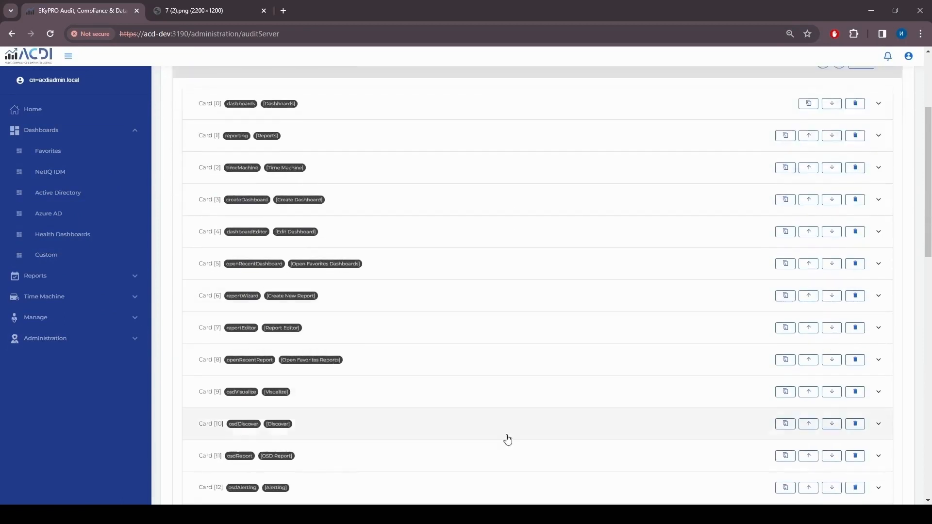
{"action": "scroll", "coordinate": [529, 175], "scroll_direction": "up", "scroll_amount": 1}
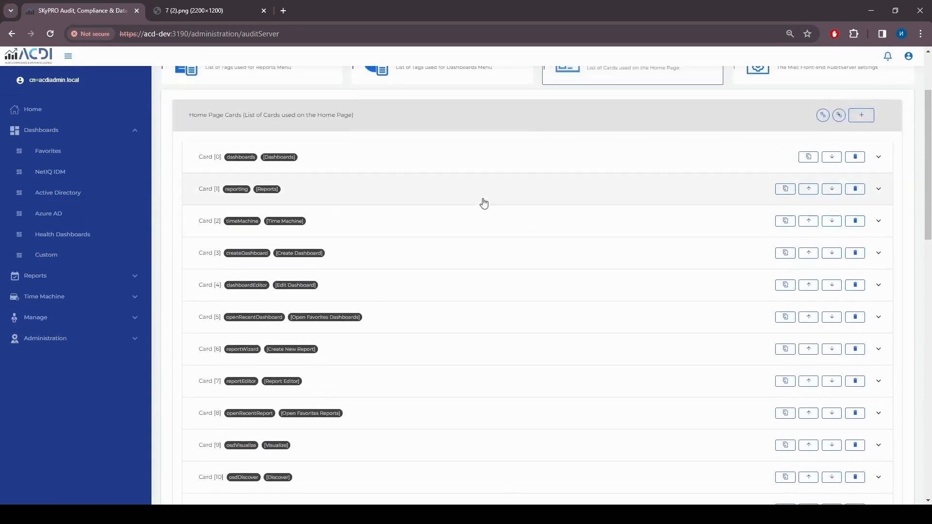
{"action": "left_click", "coordinate": [488, 167]}
{"action": "scroll", "coordinate": [485, 243], "scroll_direction": "up", "scroll_amount": 3}
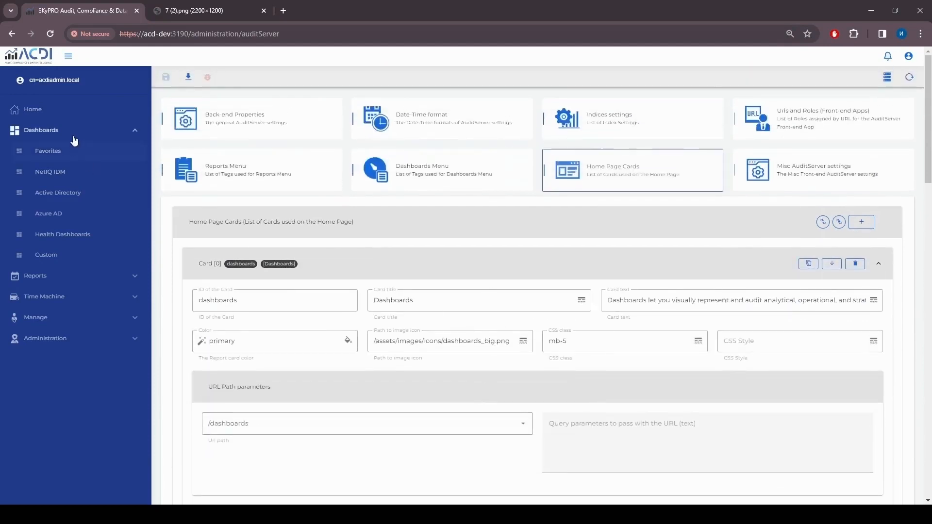
Look through the cards on the Home page and return to the Home Page Cards settings of the Audit Server.
{"action": "left_click", "coordinate": [38, 112]}
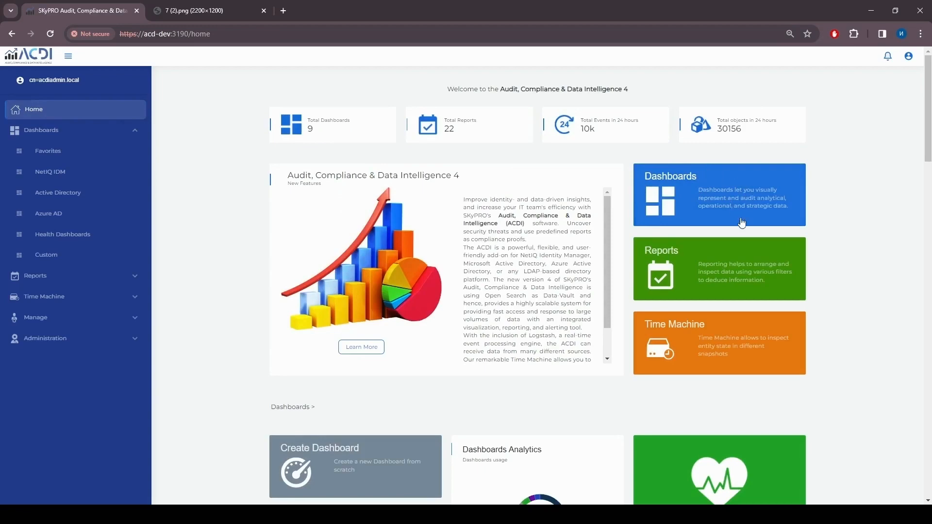
{"action": "scroll", "coordinate": [742, 335], "scroll_direction": "down", "scroll_amount": 4}
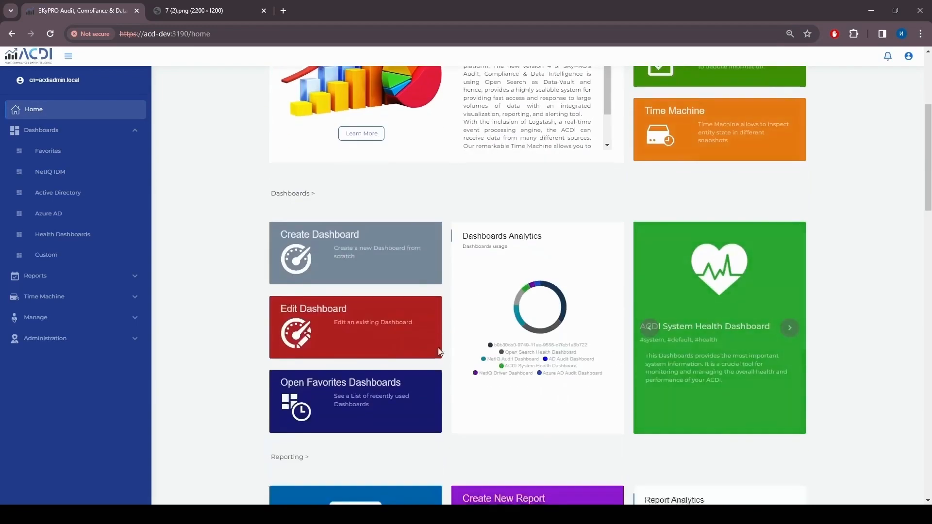
{"action": "left_click", "coordinate": [138, 340]}
{"action": "scroll", "coordinate": [69, 432], "scroll_direction": "down", "scroll_amount": 2}
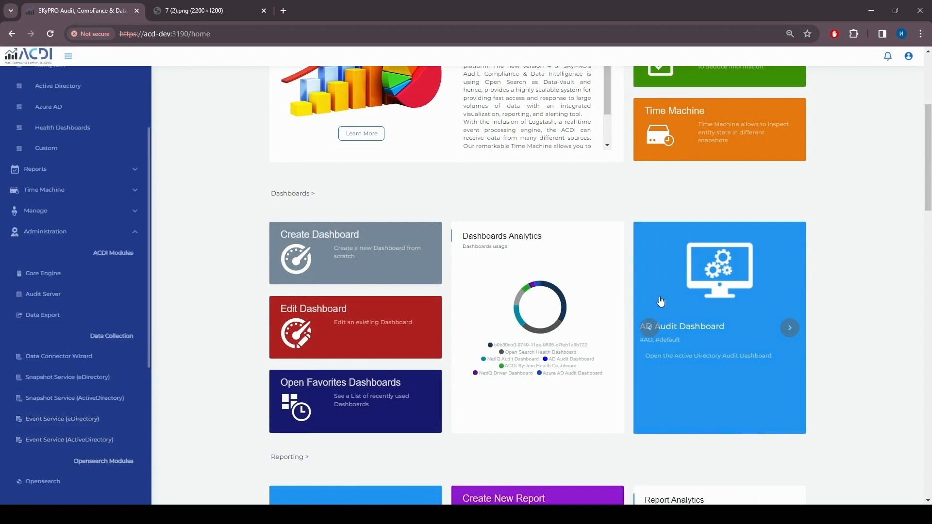
{"action": "left_click", "coordinate": [59, 297]}
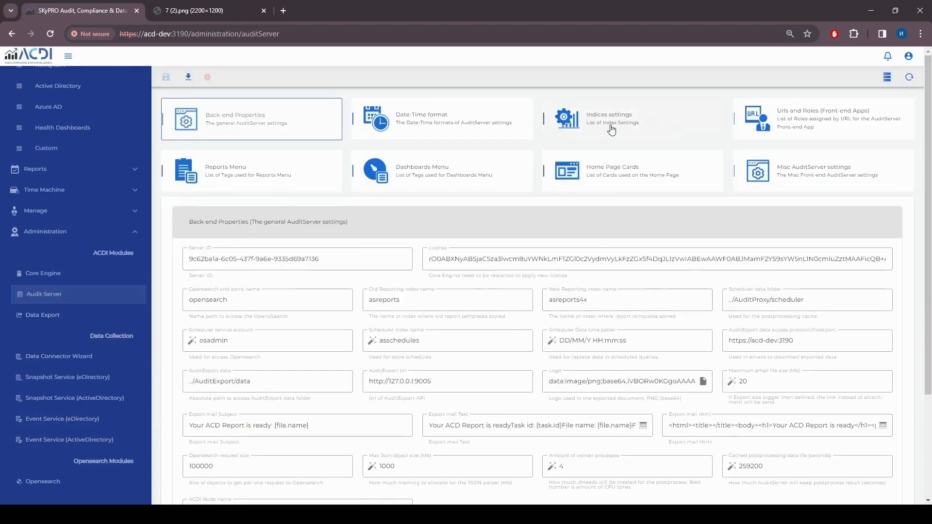
{"action": "left_click", "coordinate": [614, 175]}
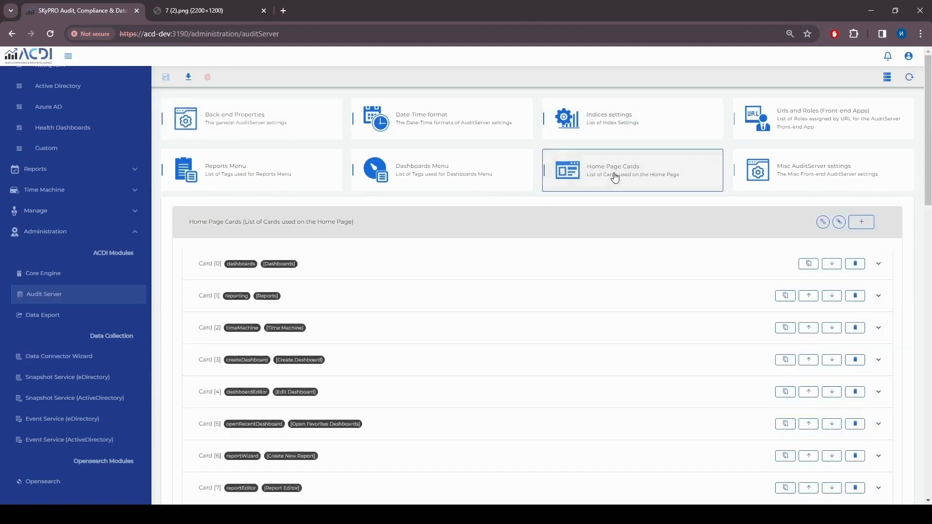
Expand the Dashboards card and examine its ID, title, text, color, icon, CSS and URL path parameter fields.
{"action": "left_click", "coordinate": [487, 278]}
{"action": "scroll", "coordinate": [486, 272], "scroll_direction": "down", "scroll_amount": 2}
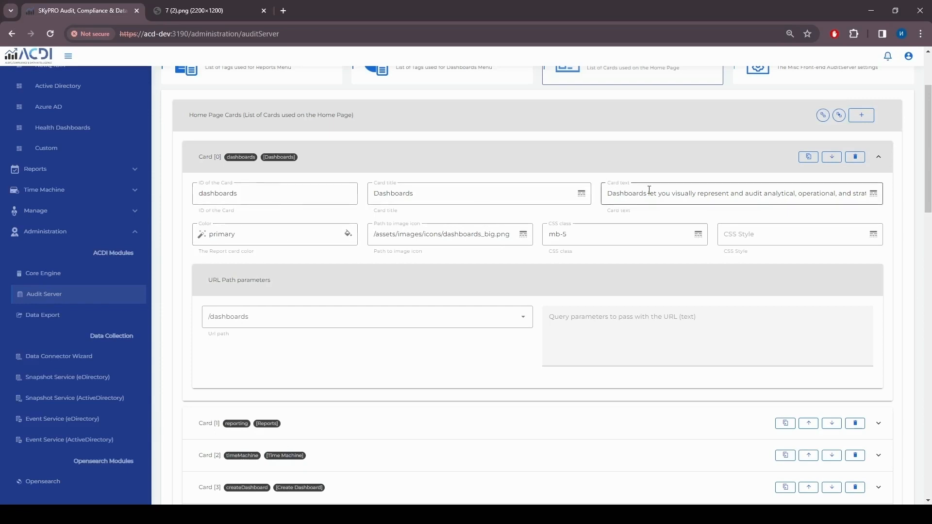
{"action": "scroll", "coordinate": [277, 322], "scroll_direction": "up", "scroll_amount": 1}
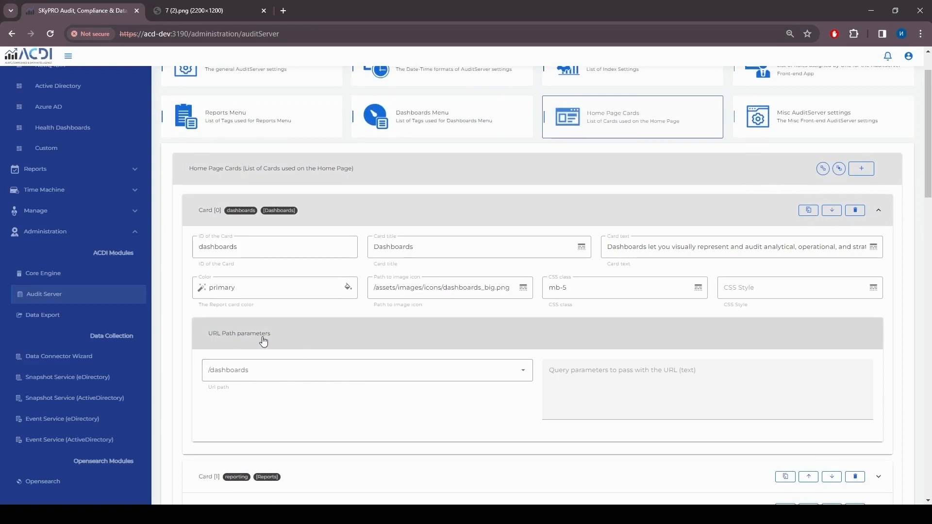
{"action": "scroll", "coordinate": [490, 432], "scroll_direction": "up", "scroll_amount": 1}
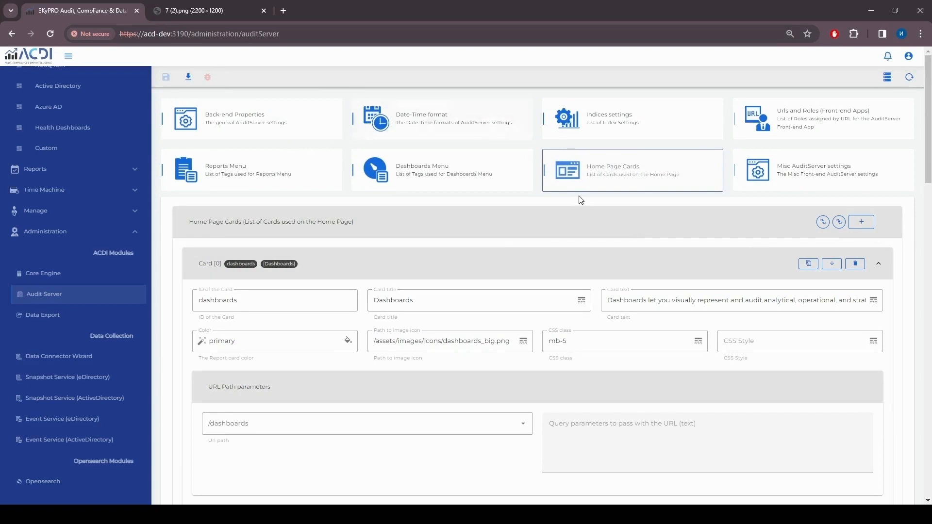
{"action": "scroll", "coordinate": [581, 199], "scroll_direction": "down", "scroll_amount": 3}
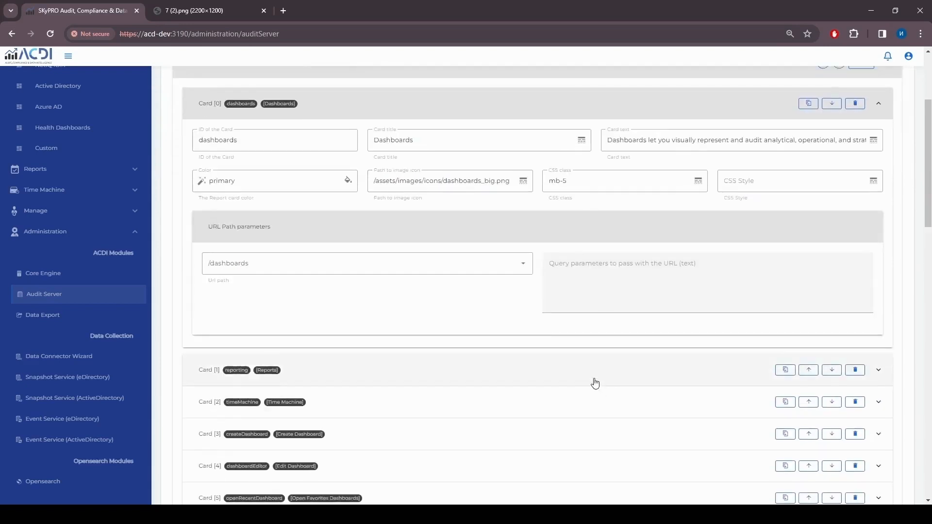
{"action": "left_click", "coordinate": [620, 273]}
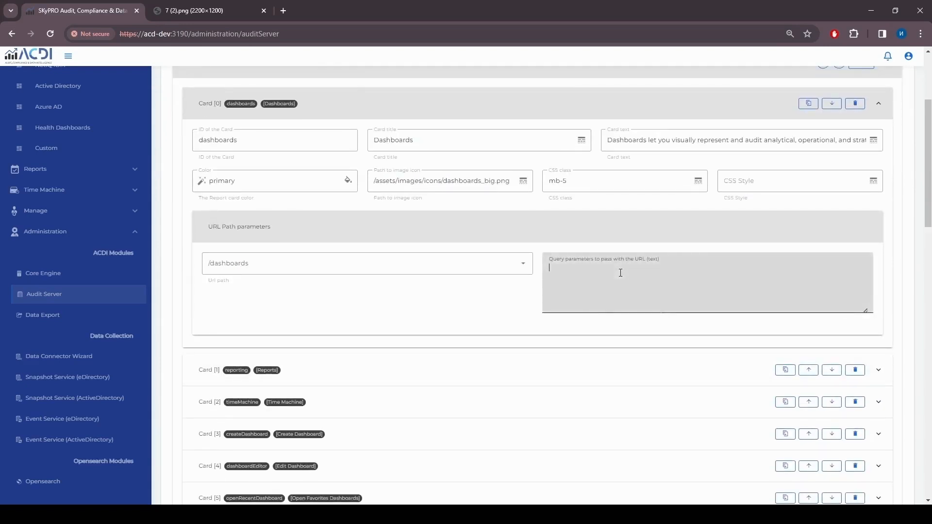
Collapse the Dashboards card and open the Misc AuditServer settings.
{"action": "scroll", "coordinate": [605, 311], "scroll_direction": "up", "scroll_amount": 2}
{"action": "left_click", "coordinate": [548, 208]}
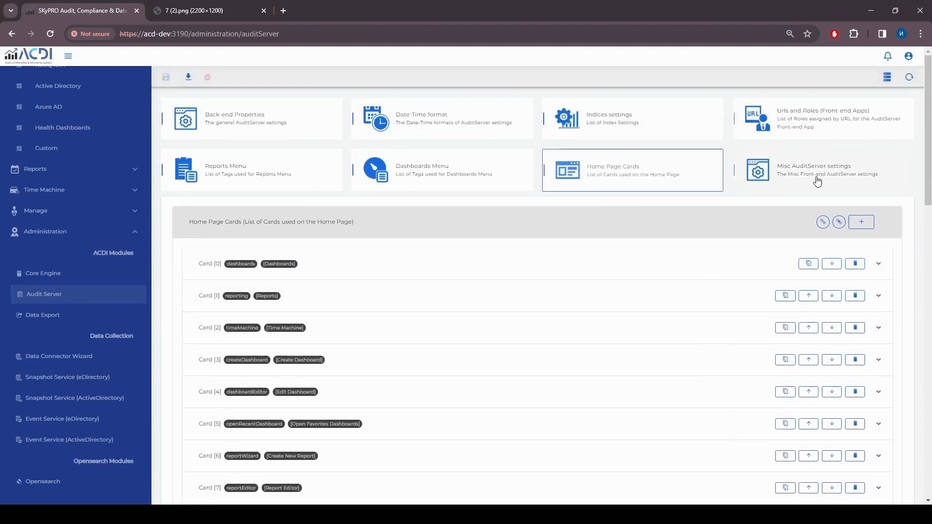
{"action": "left_click", "coordinate": [817, 181]}
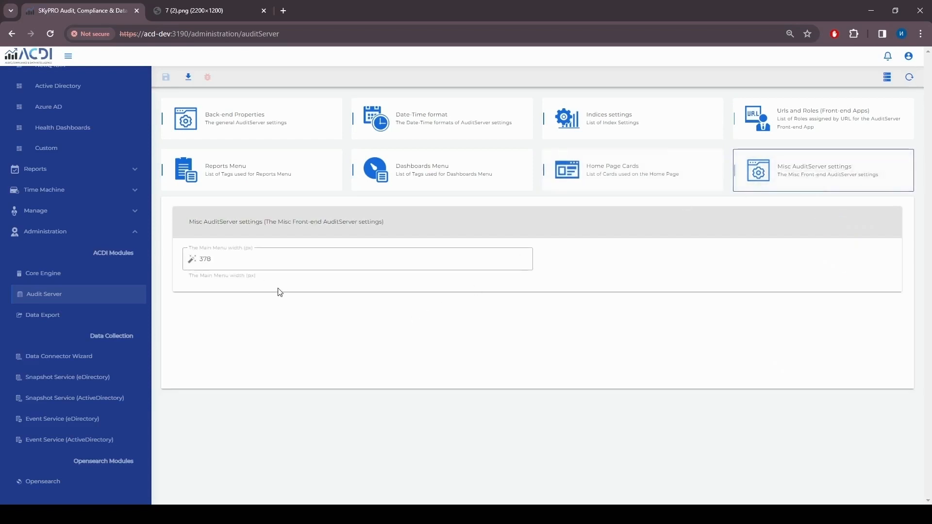
Set the Main Menu width to 500 px in the Misc AuditServer settings and save the configuration.
{"action": "double_click", "coordinate": [264, 255]}
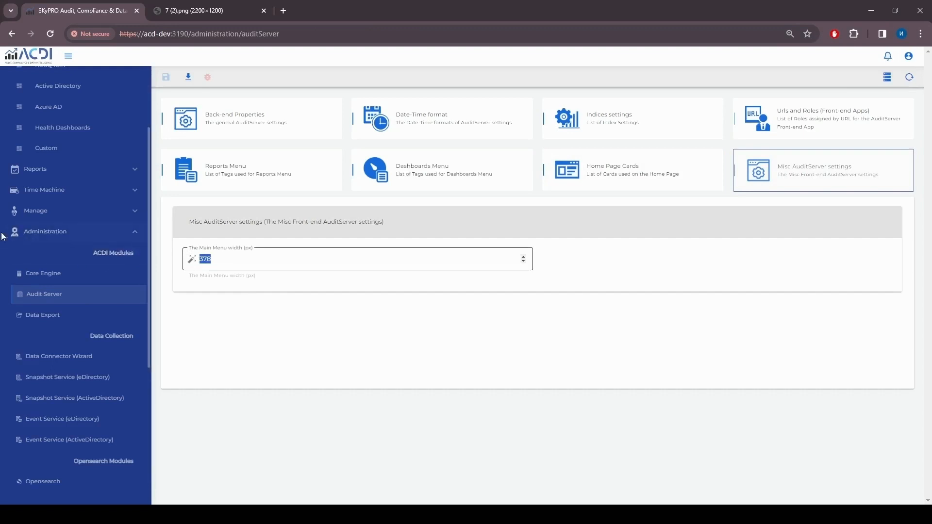
{"action": "type", "text": "50"}
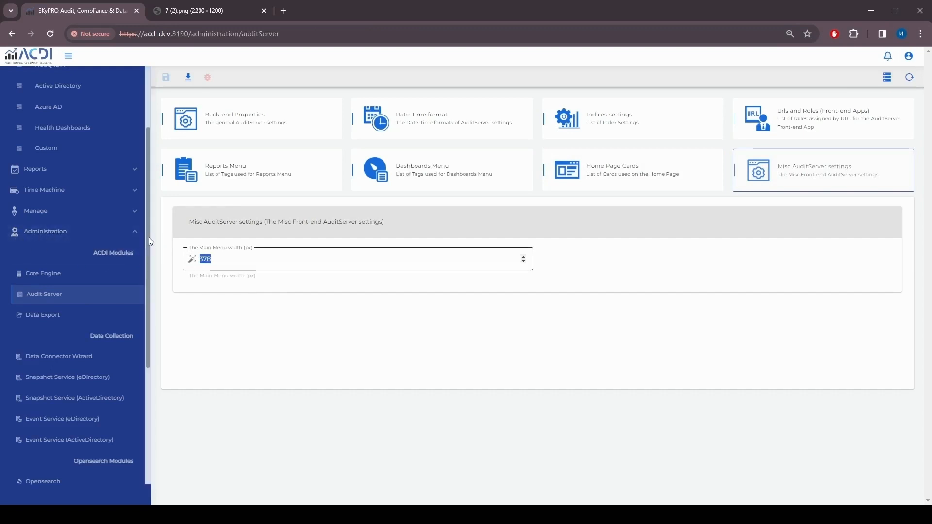
{"action": "type", "text": "0"}
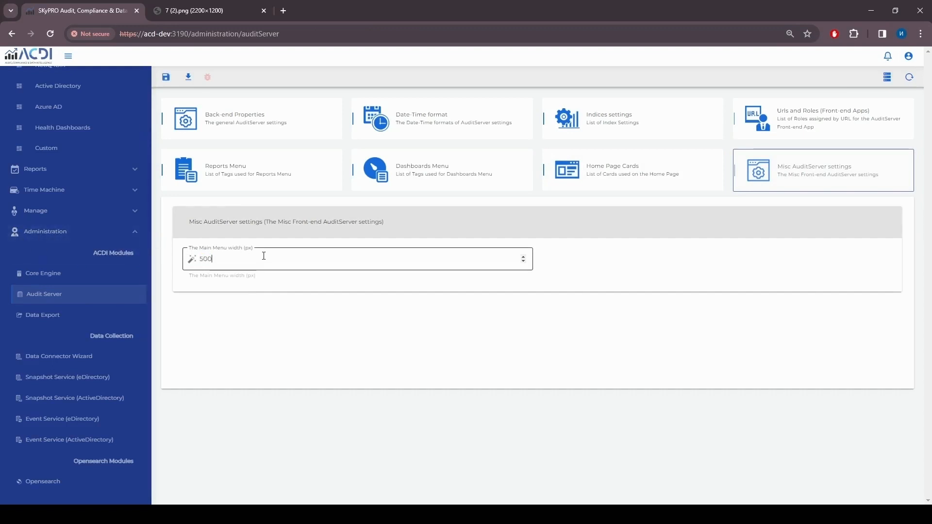
{"action": "left_click", "coordinate": [167, 78]}
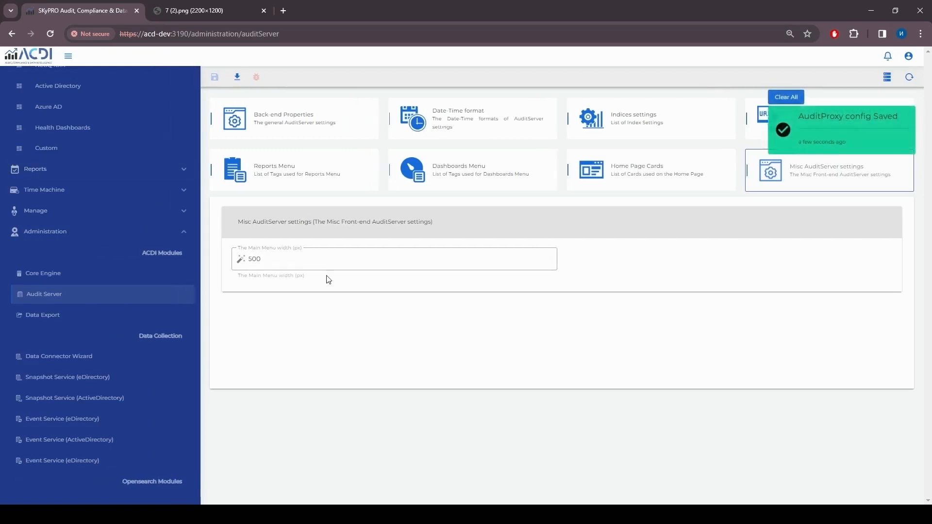
Widen the Main Menu to 700 px and save the configuration.
{"action": "left_click_drag", "start_coordinate": [287, 270], "coordinate": [209, 265]}
{"action": "type", "text": "700"}
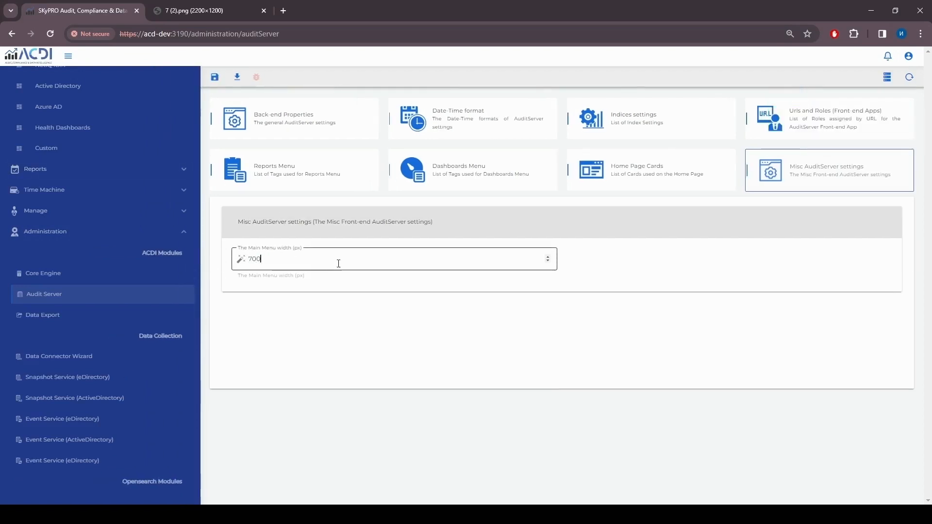
{"action": "left_click", "coordinate": [215, 77]}
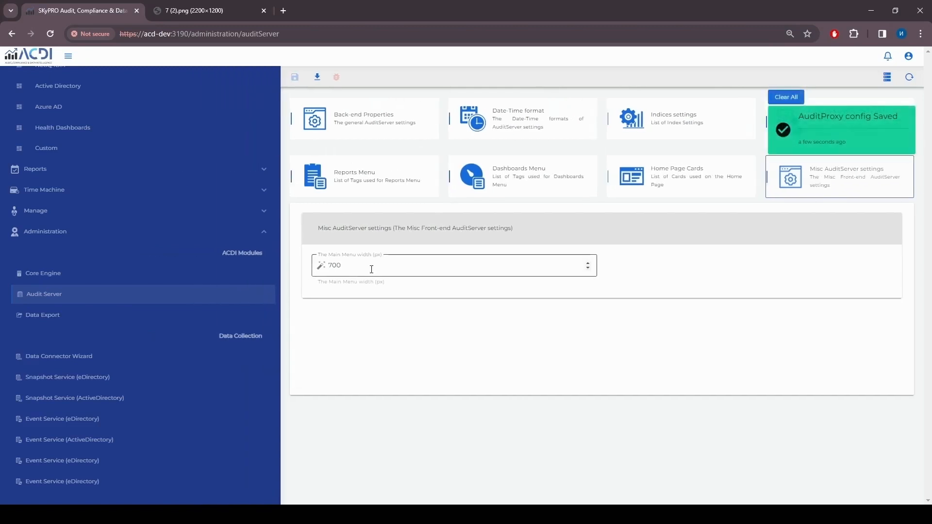
Set the Main Menu width to 378 px, save the configuration and clear the notifications.
{"action": "left_click_drag", "start_coordinate": [371, 266], "coordinate": [304, 267]}
{"action": "type", "text": "378"}
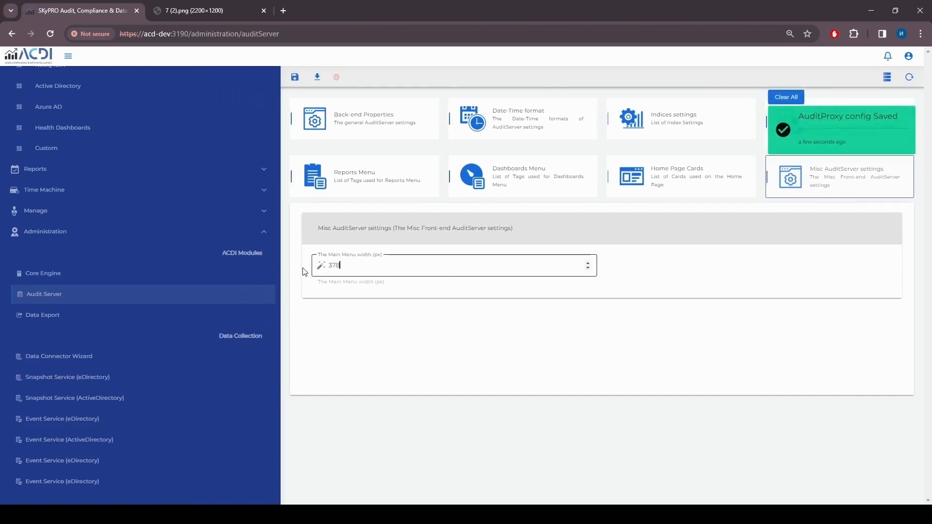
{"action": "left_click", "coordinate": [295, 77]}
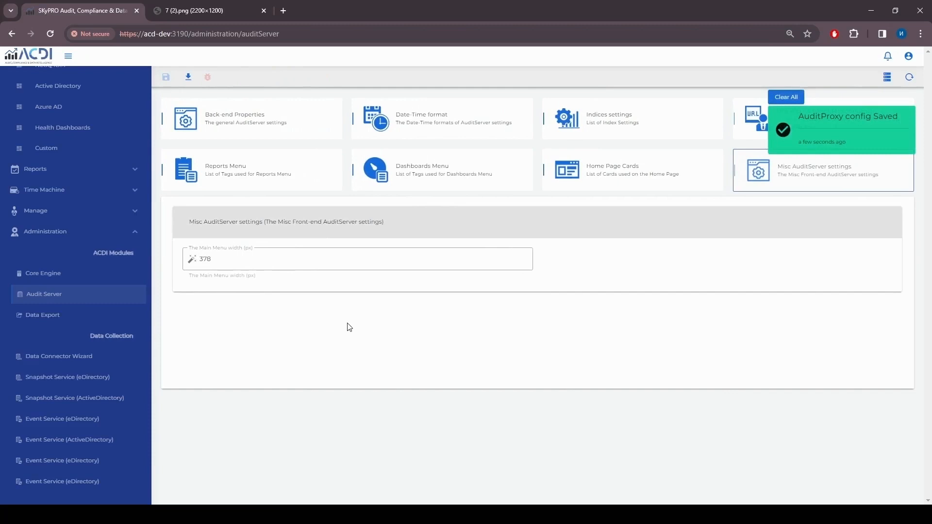
{"action": "left_click", "coordinate": [797, 98]}
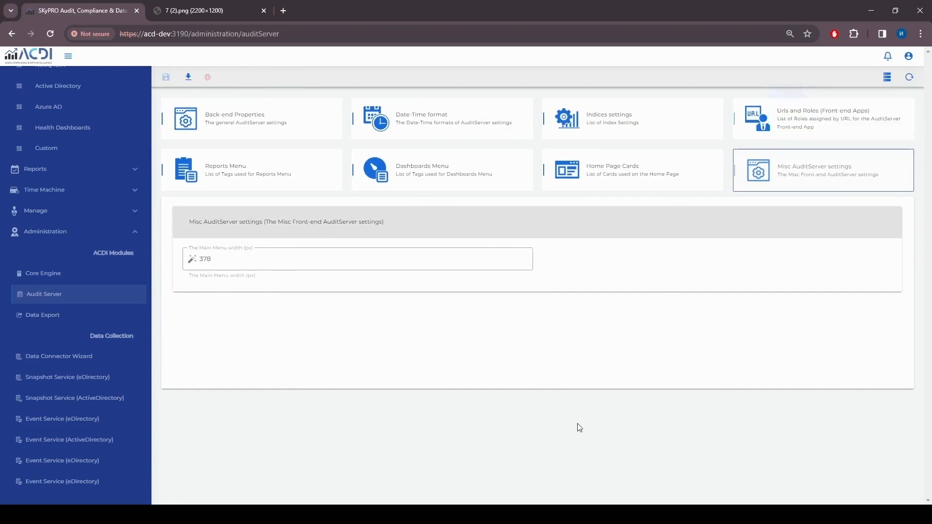
Open the Home Page Cards settings of the Audit Server.
{"action": "left_click", "coordinate": [611, 184]}
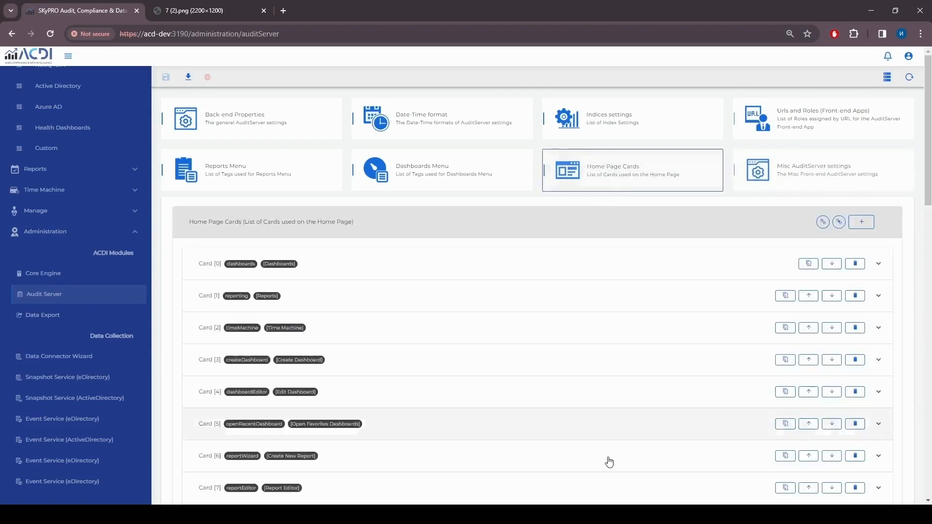